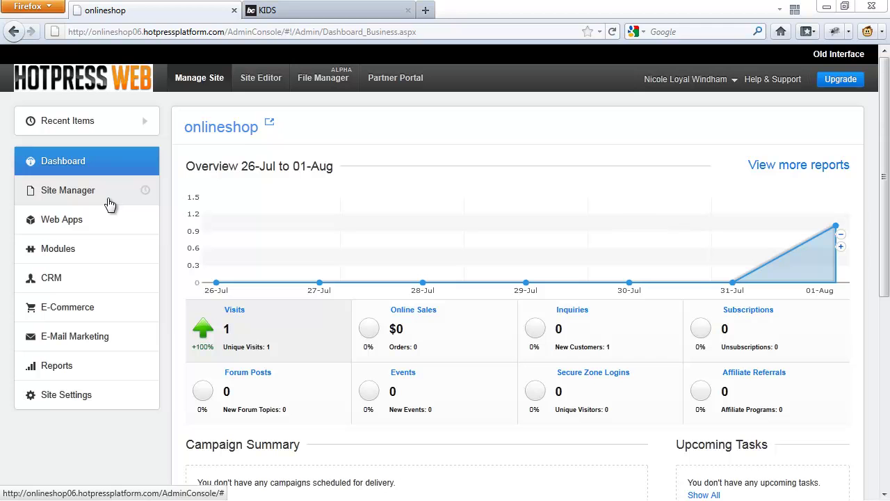
- Review the Overall Layout and Individual Catalog templates among the Online Shop module layouts
left_click(108, 201)
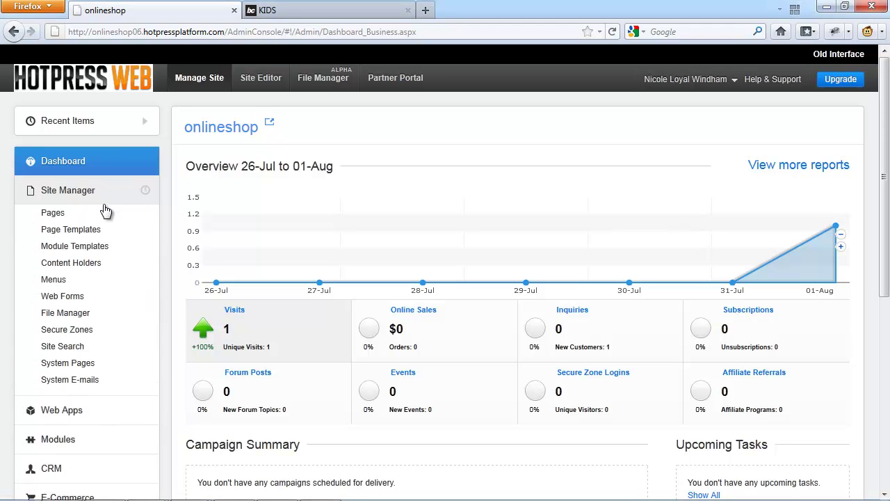
left_click(93, 248)
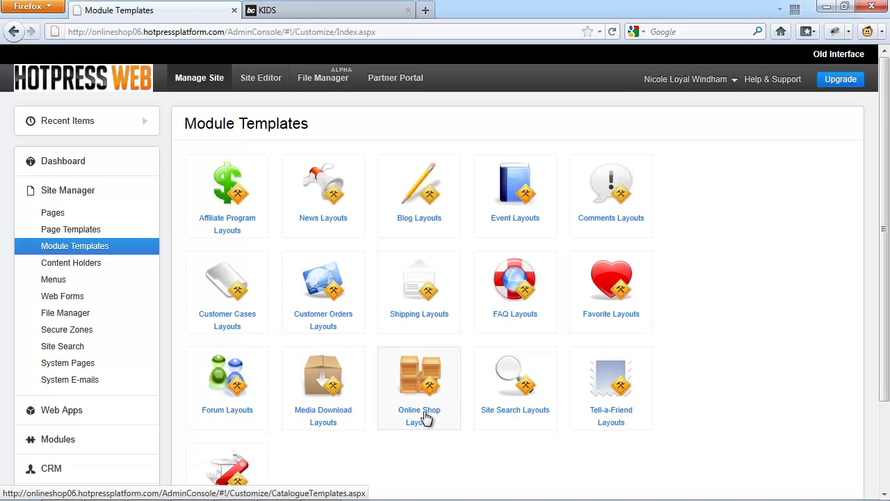
left_click(426, 416)
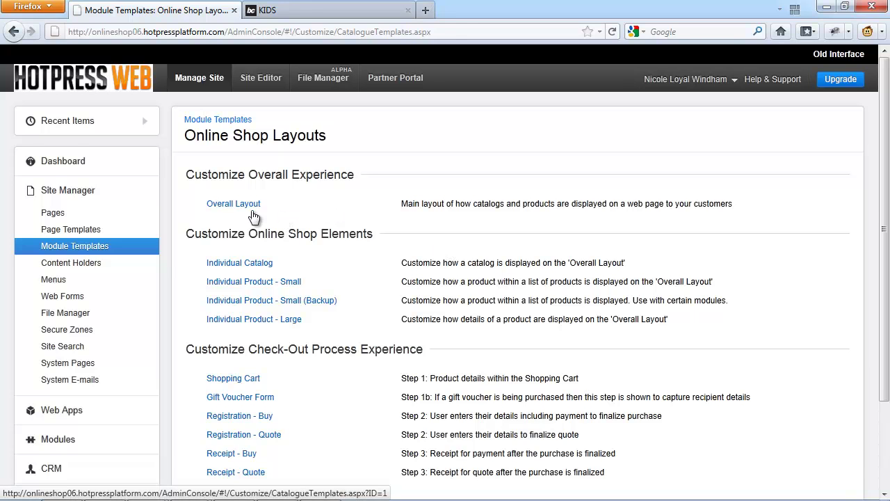
left_click(231, 205)
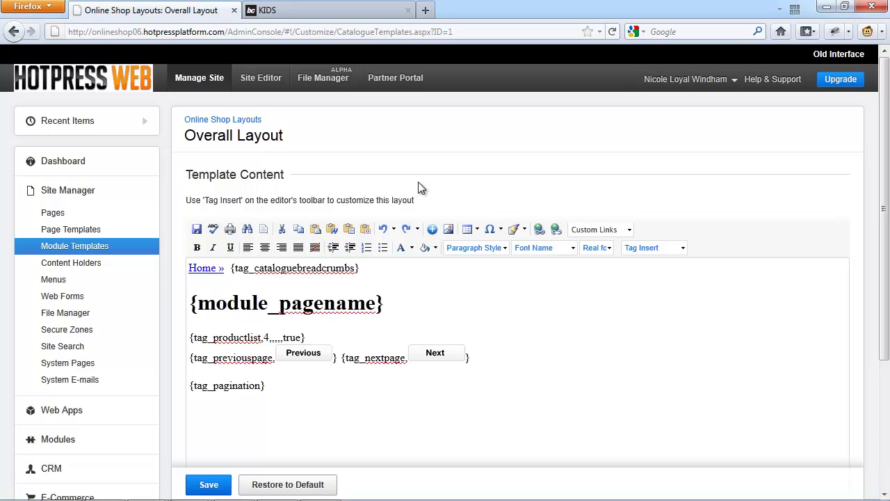
left_click(300, 337)
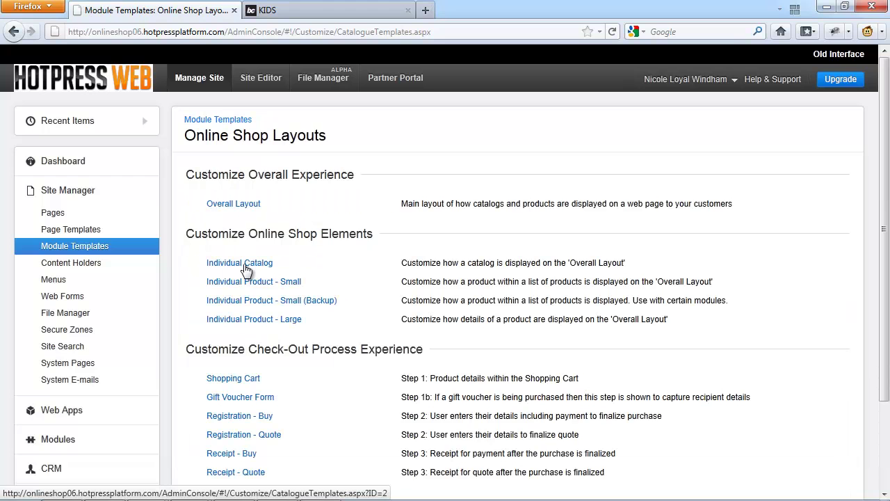
left_click(245, 270)
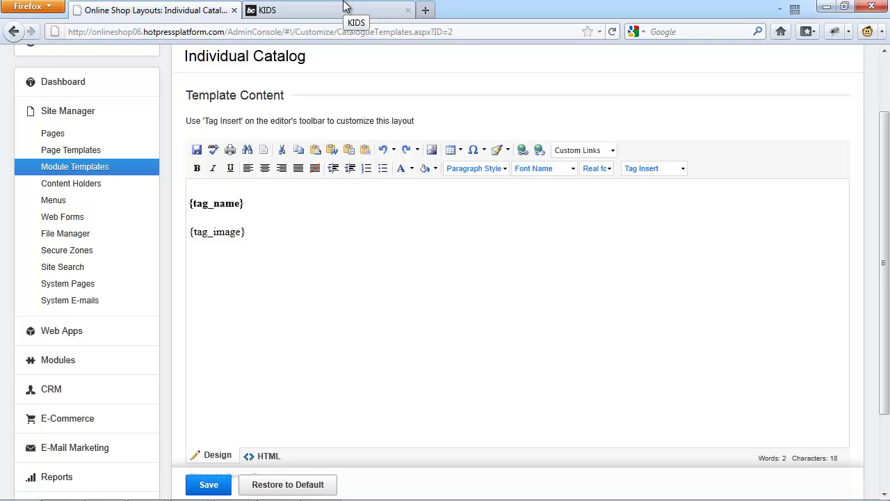
scroll(459, 327, "up", 2)
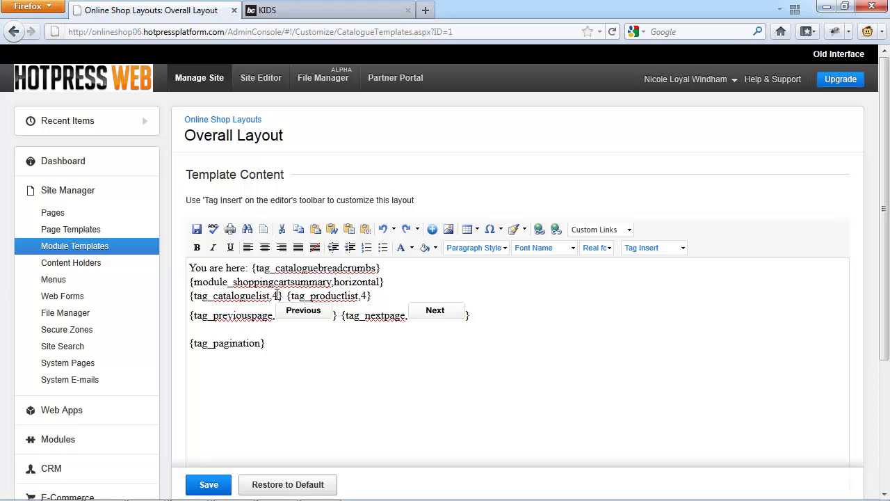
- Extend the catalogue list tag in the Overall Layout to {tag_cataloguelist,4,,,Alphabetical,true} and browse the insertable tags
left_click(278, 295)
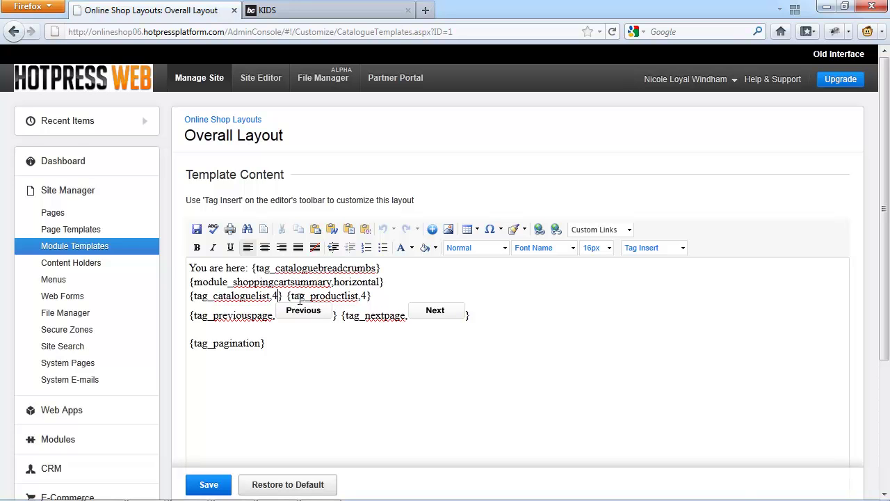
type(",,,")
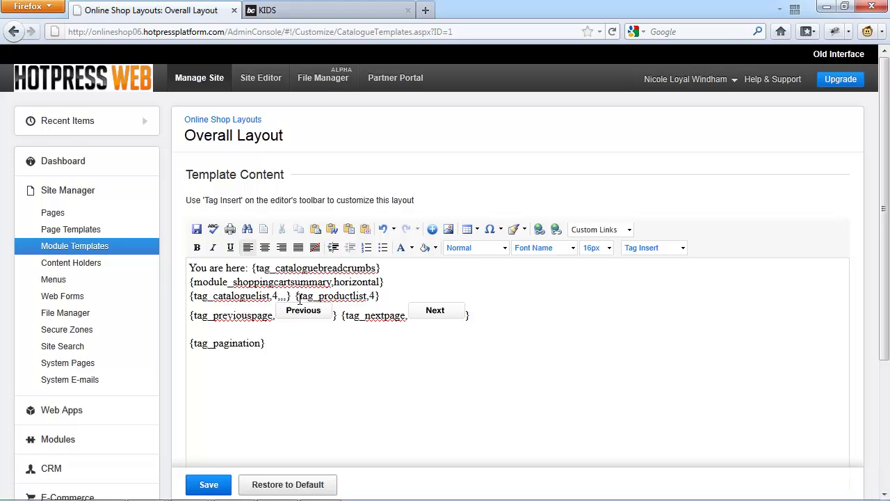
type("P")
type("lphabetical,true")
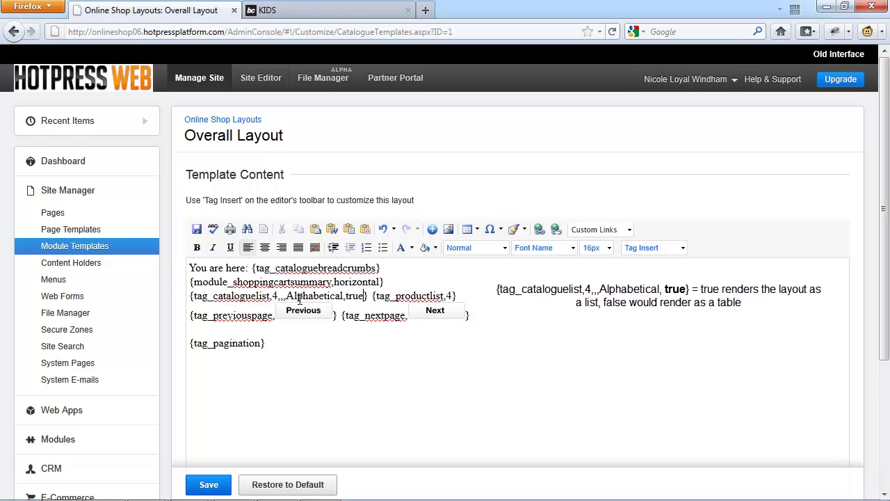
left_click(667, 249)
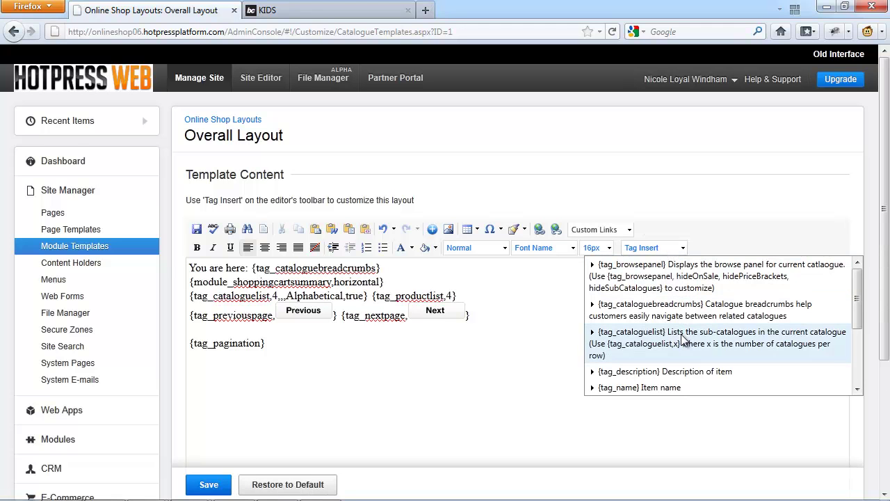
left_click(649, 376)
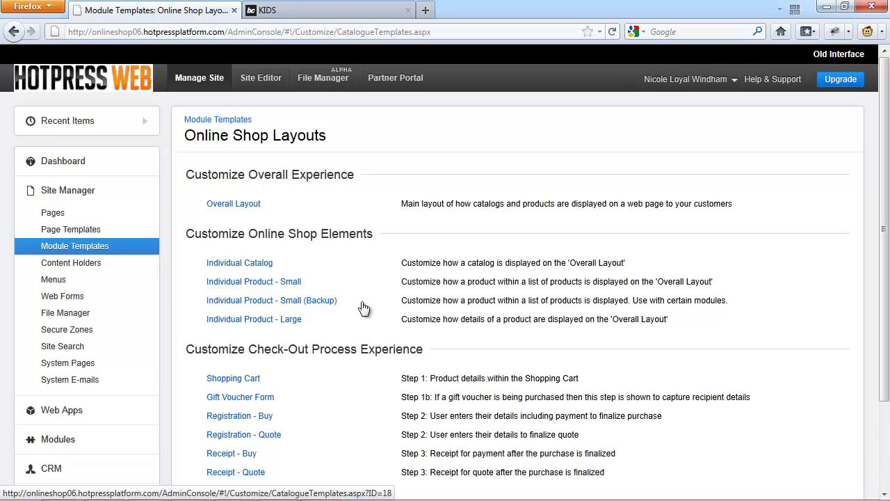
- In the Individual Product - Small layout, add the custom text AddCUSTOMTEXT as a parameter of the {tag_addtocart} tag
left_click(231, 282)
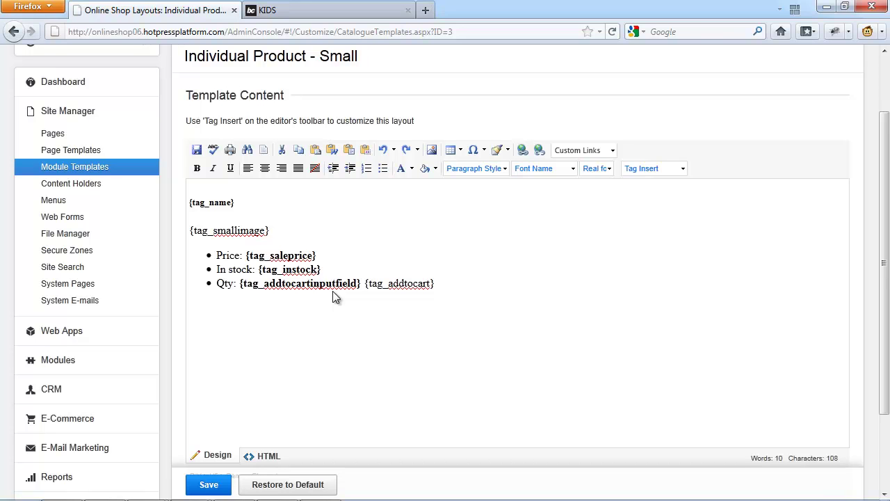
left_click(433, 283)
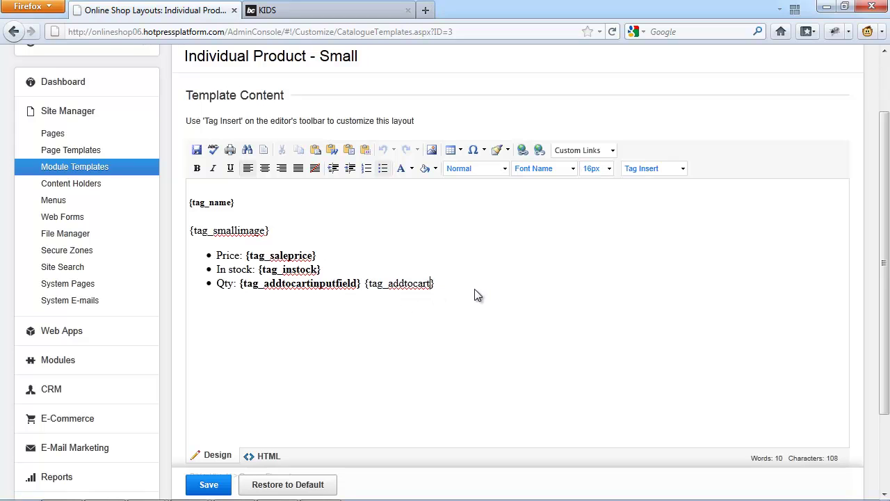
type(", AddCUSTOMTEXT")
- Replace the custom text in the add-to-cart tag with the image code <img src="yourimage.gif"/>
double_click(483, 284)
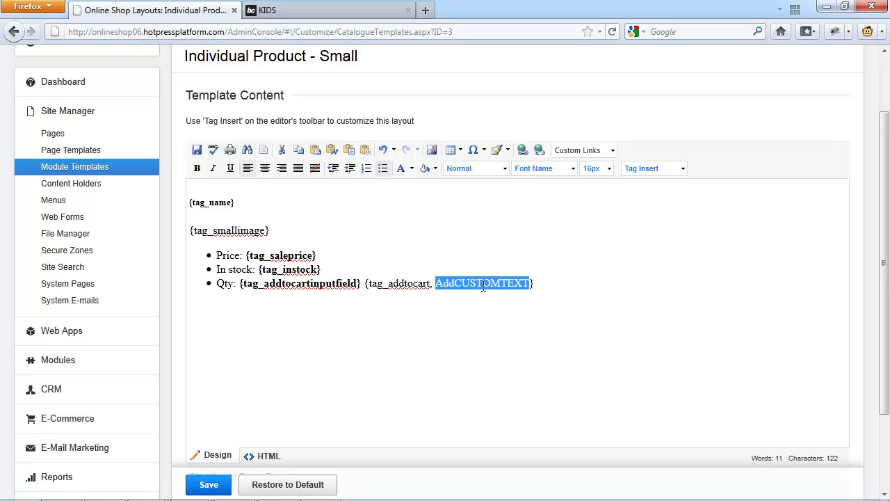
type("<")
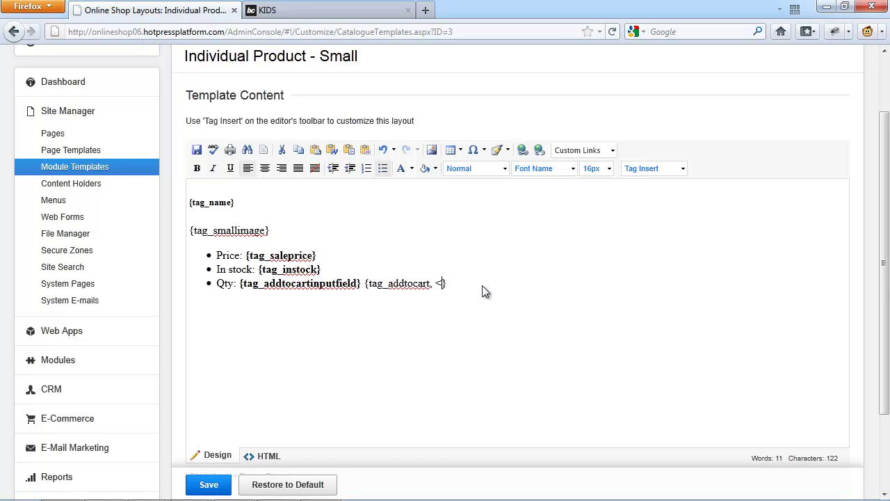
type("img src=\"")
type("yourimage.")
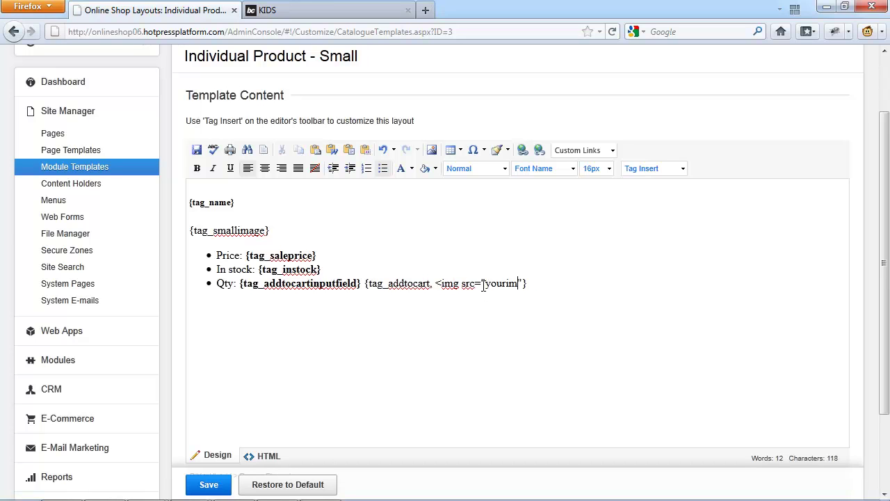
type("gif")
key("Right")
type("/>")
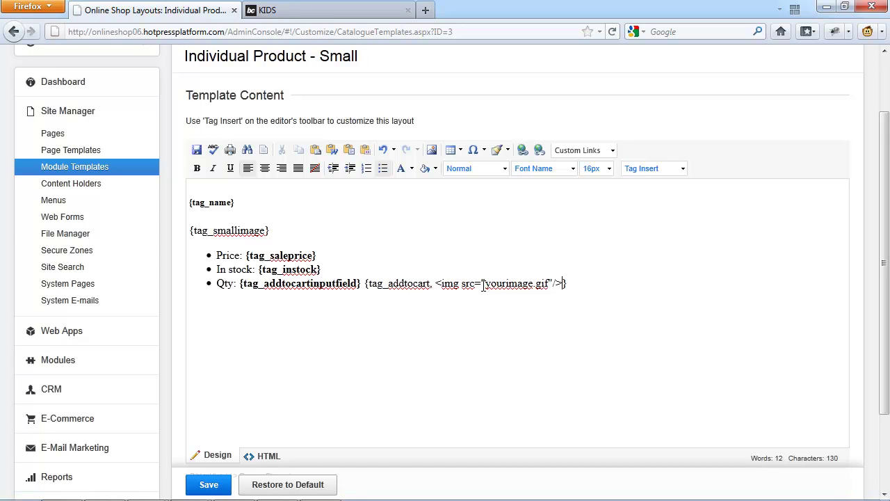
- Change the add-to-cart tag to {tag_buynow, YOURTEXT} and add Was:{tag_retailprice} to the small product layout
double_click(400, 283)
type("tag_buynow")
left_click_drag(429, 283, 557, 283)
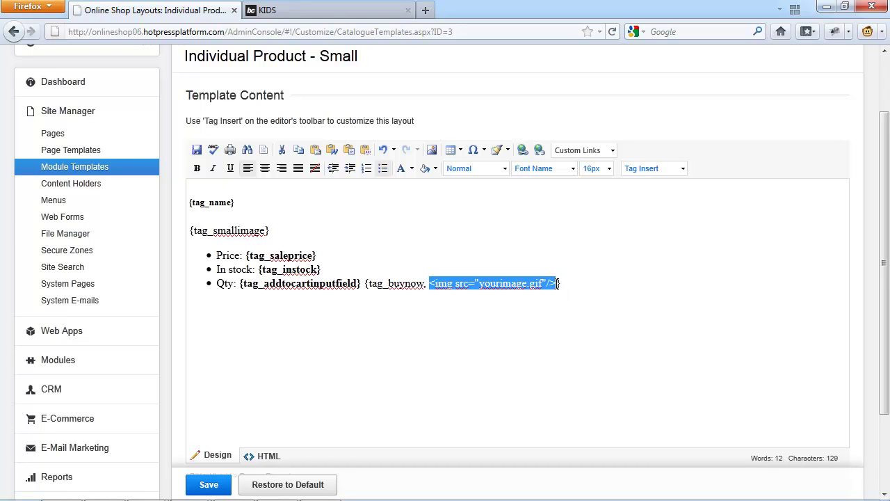
type("YOURTEXT")
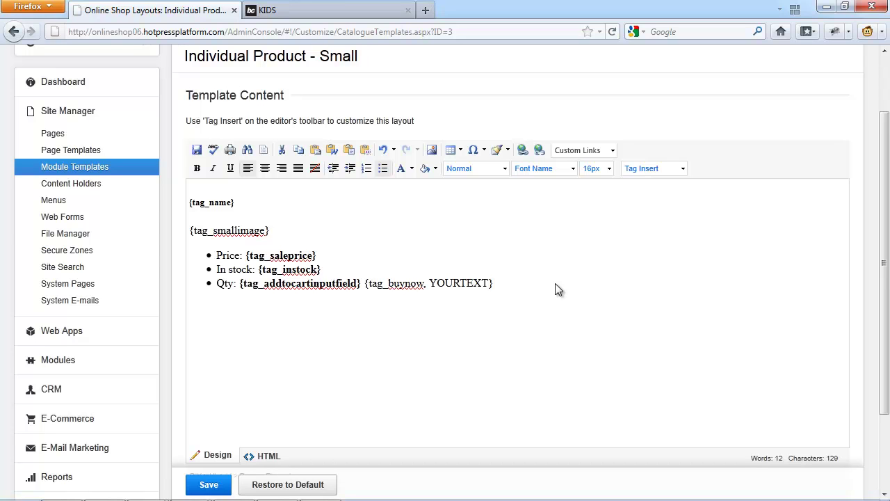
left_click(443, 265)
type("Was:{tag_retailprice}")
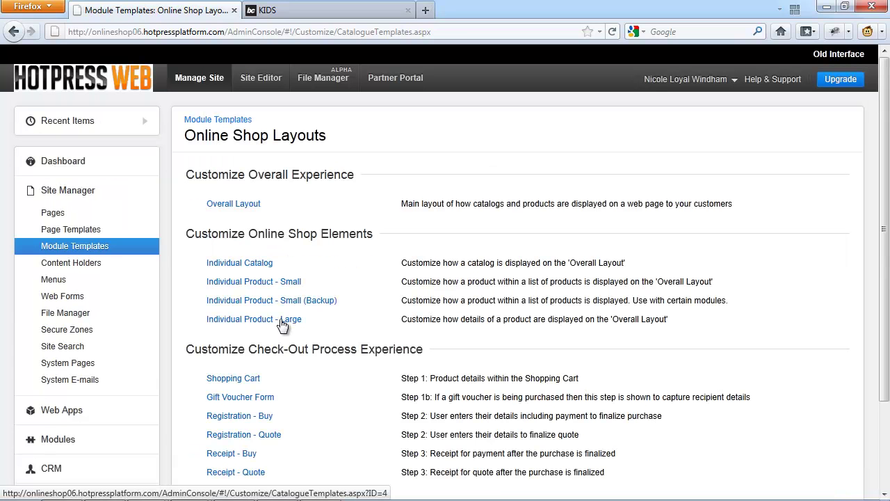
- Review the tags in the Individual Product - Large layout
left_click(282, 324)
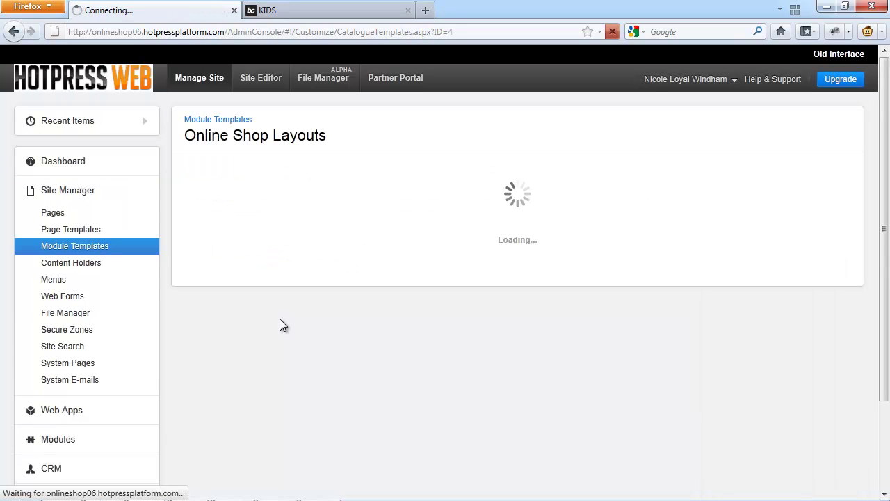
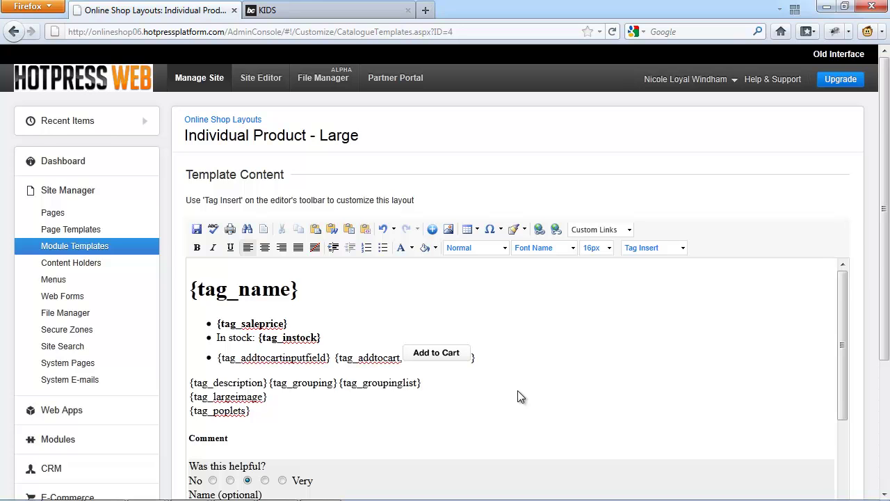
key("ctrl+s")
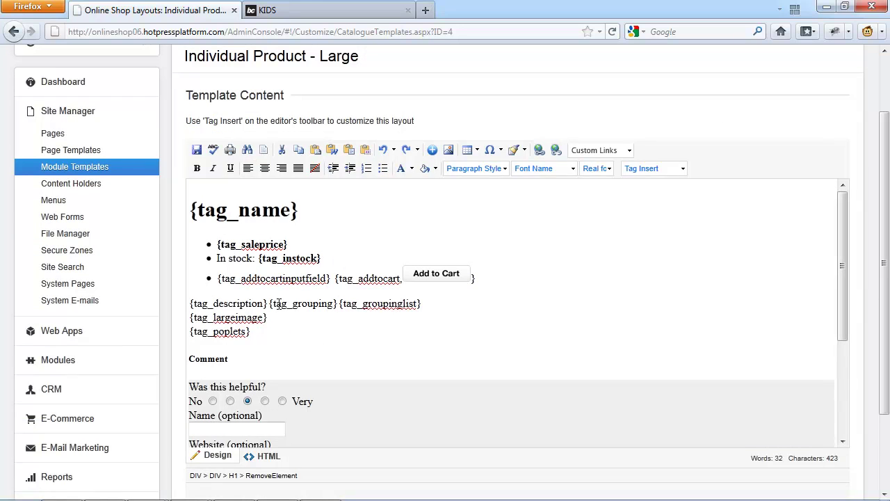
- Create and save a new e-commerce product named Thirt Small
left_click(90, 420)
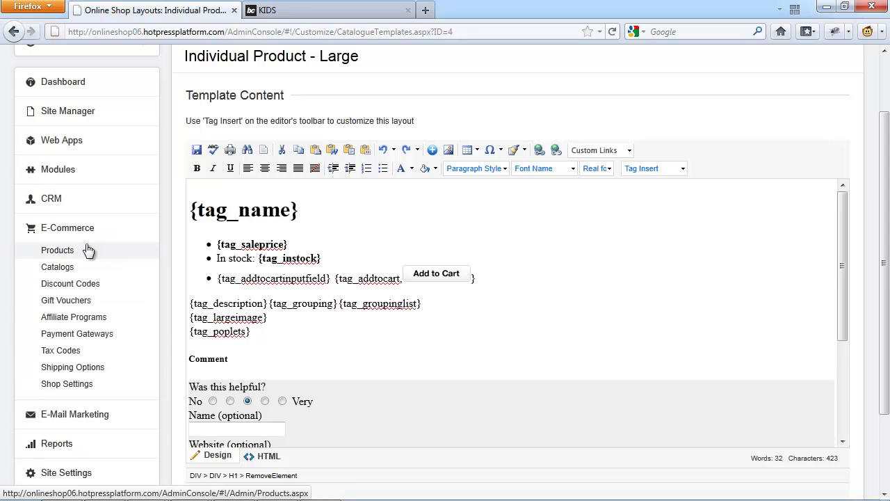
left_click(93, 249)
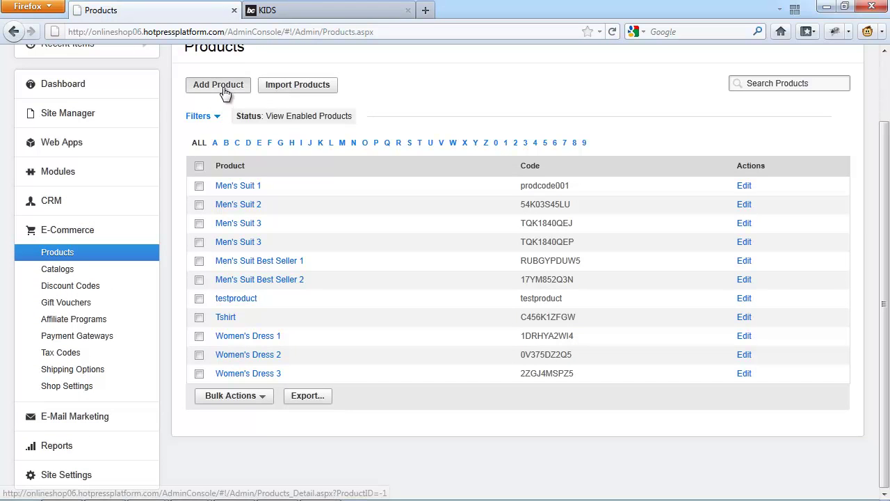
left_click(218, 84)
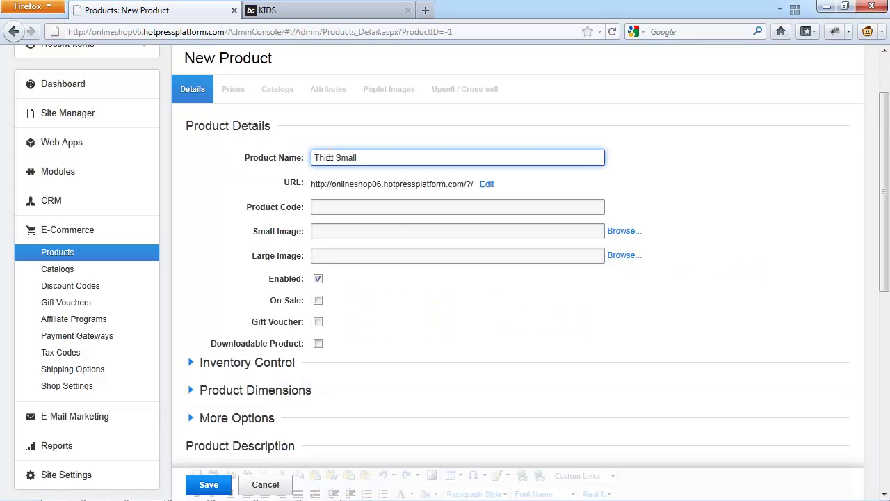
left_click(338, 160)
key("BackSpace")
key("Return")
- Group the Tshirt and Thirt Small products together from the Tshirt product's details
left_click(98, 255)
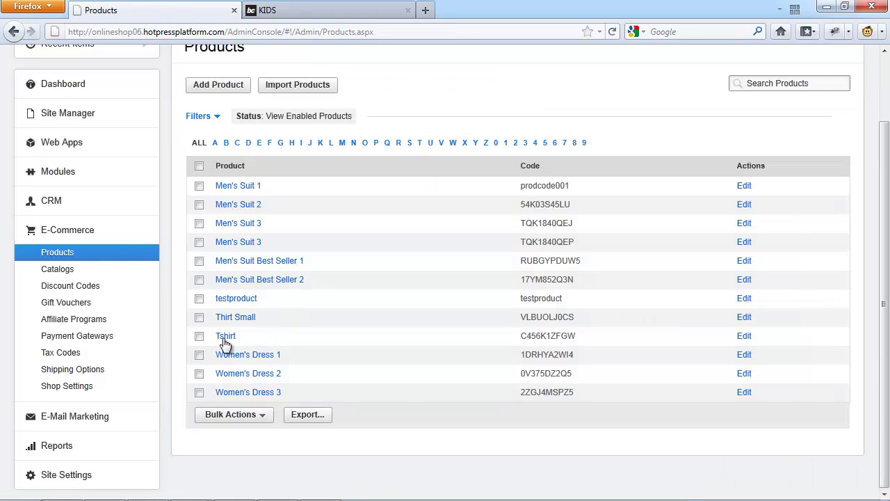
left_click(224, 336)
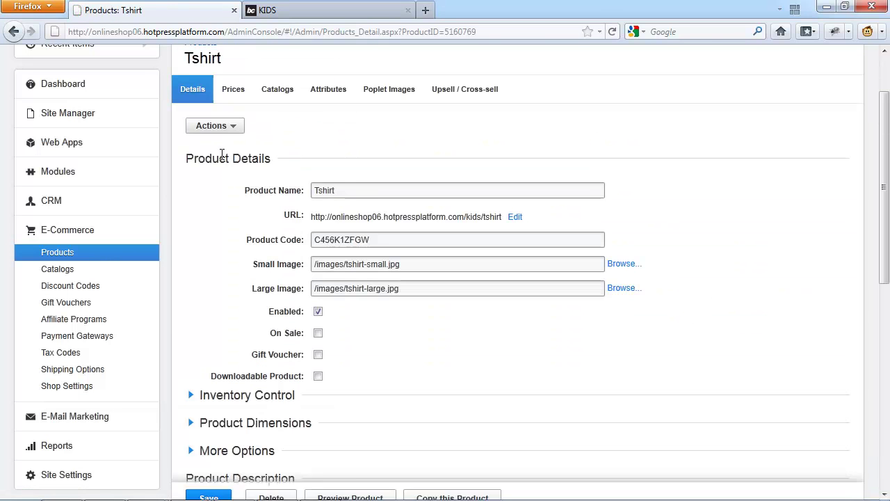
left_click(227, 128)
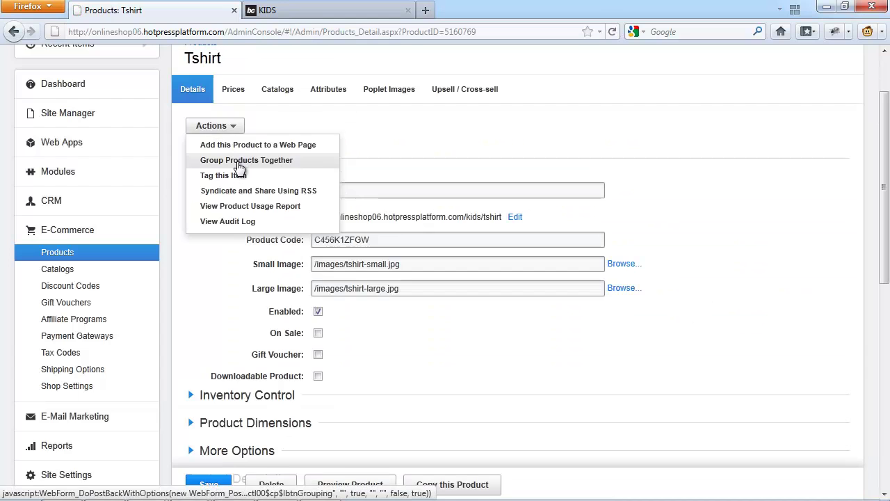
left_click(238, 161)
left_click(197, 208)
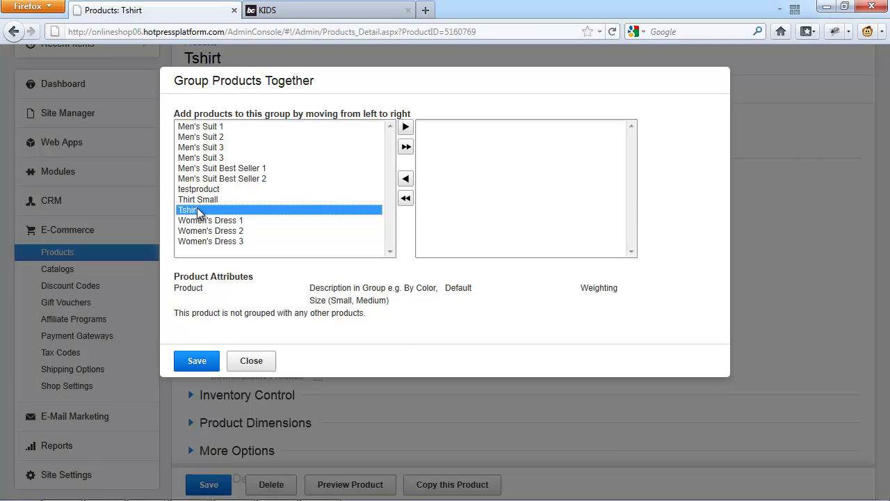
left_click(212, 200, "ctrl")
left_click(405, 128)
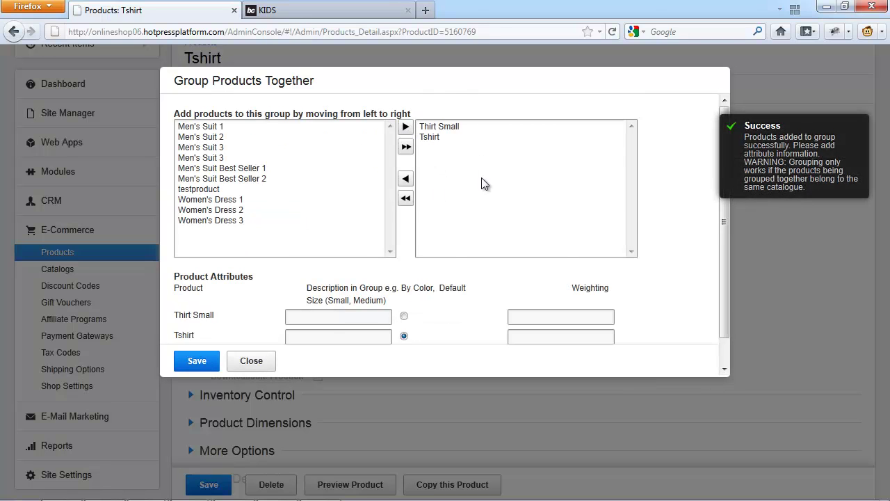
- Describe Thirt Small as Small with weighting 0 and Tshirt as Medium with weighting 1 in the product group
scroll(417, 230, "down", 1)
left_click(335, 289)
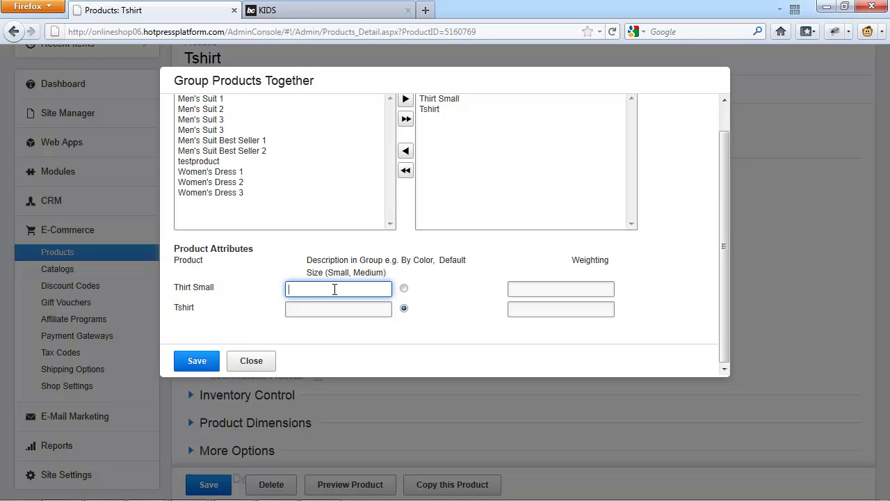
type("Small")
left_click(329, 306)
type("Medium")
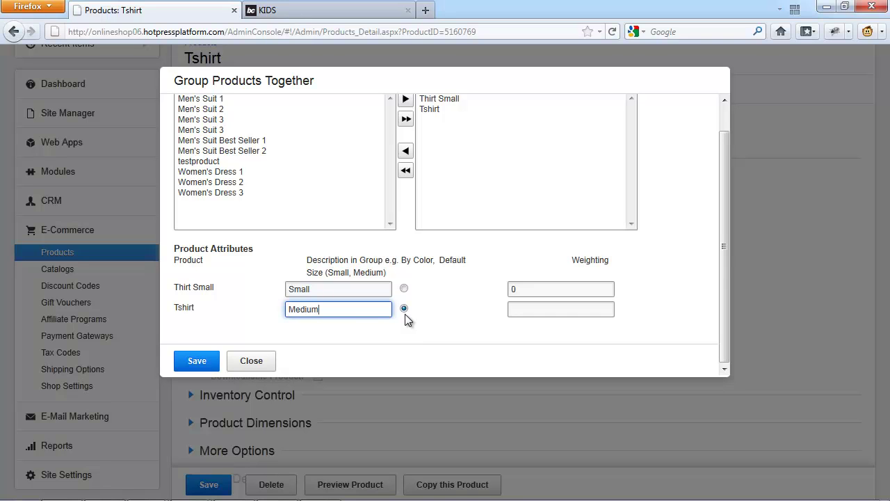
left_click(570, 311)
type("1")
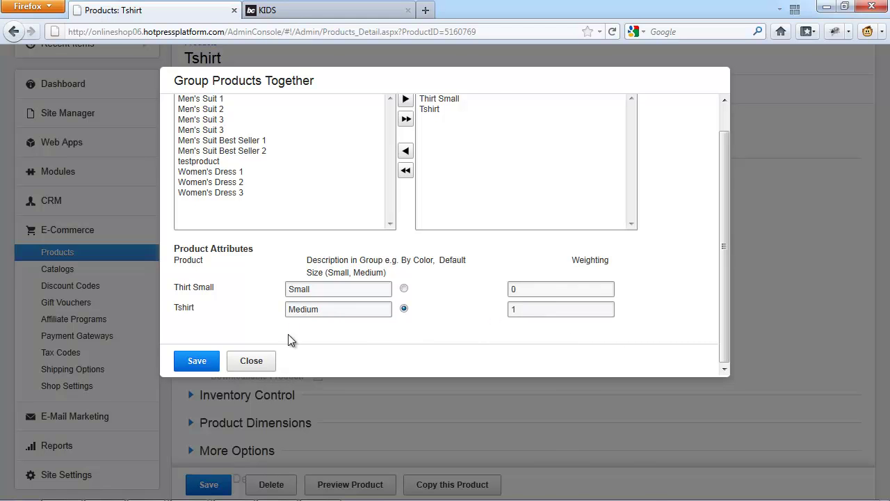
- Check the size selection of the grouped products on the storefront's Tshirt page
key("ctrl+Tab")
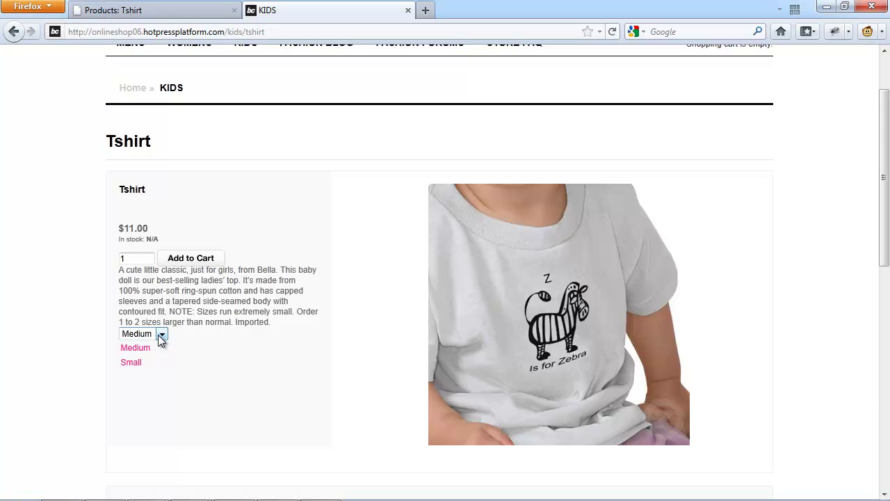
left_click(158, 335)
left_click(150, 354)
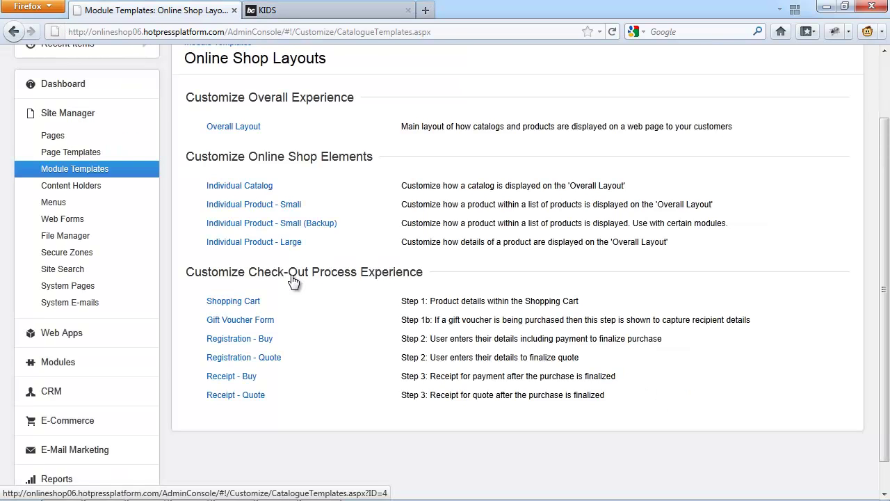
- Insert the {tag_relatedproducts} and {tag_relatedproductslist} tags after {tag_groupinglist} in the Individual Product - Large layout
left_click(291, 275)
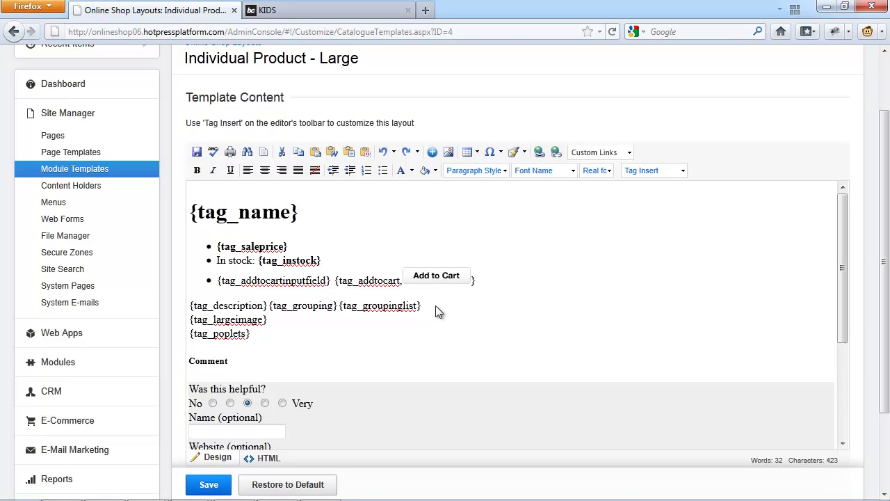
left_click(436, 310)
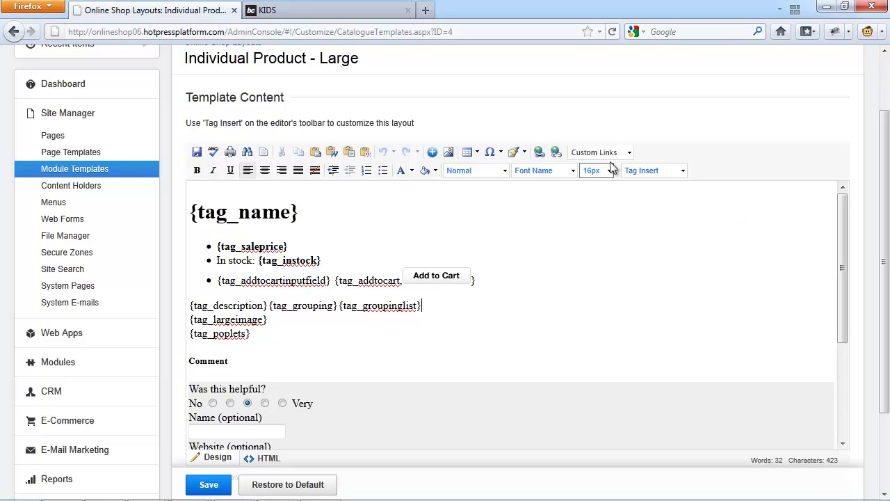
left_click(662, 171)
left_click(666, 198)
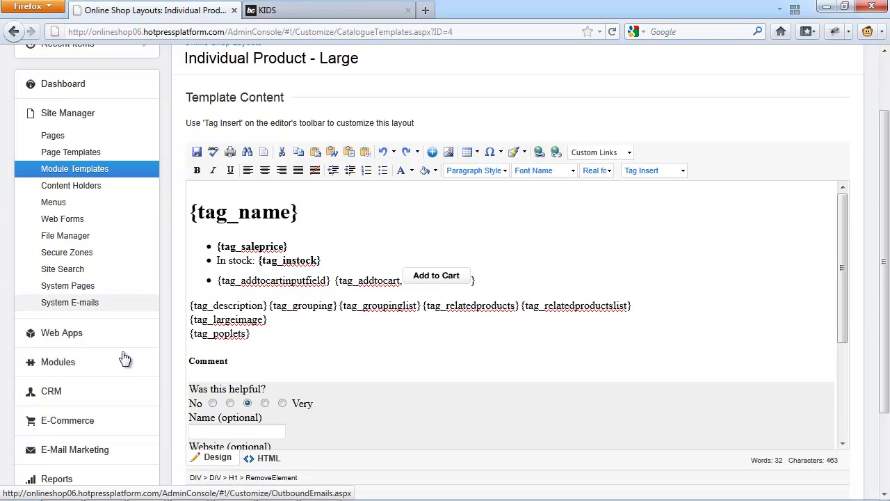
- Add Thirt Small as a related product in the Tshirt product's upsell and cross-sell settings
left_click(108, 420)
left_click(68, 250)
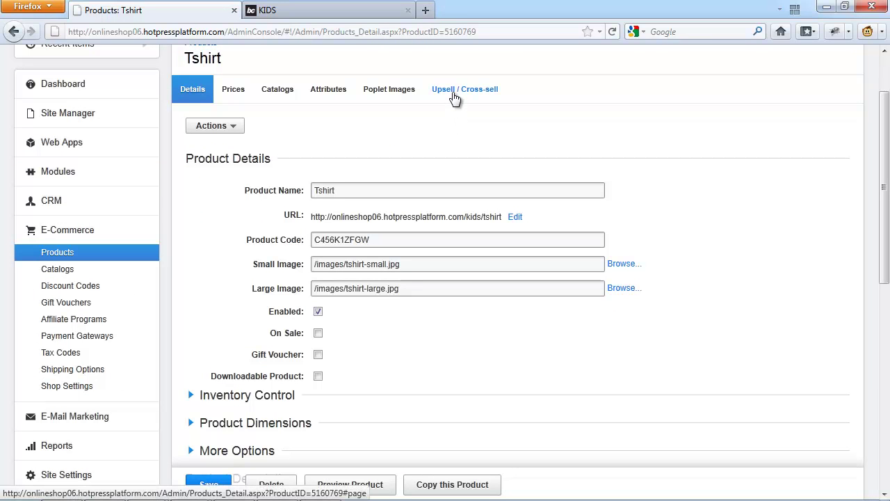
left_click(453, 96)
left_click(203, 231)
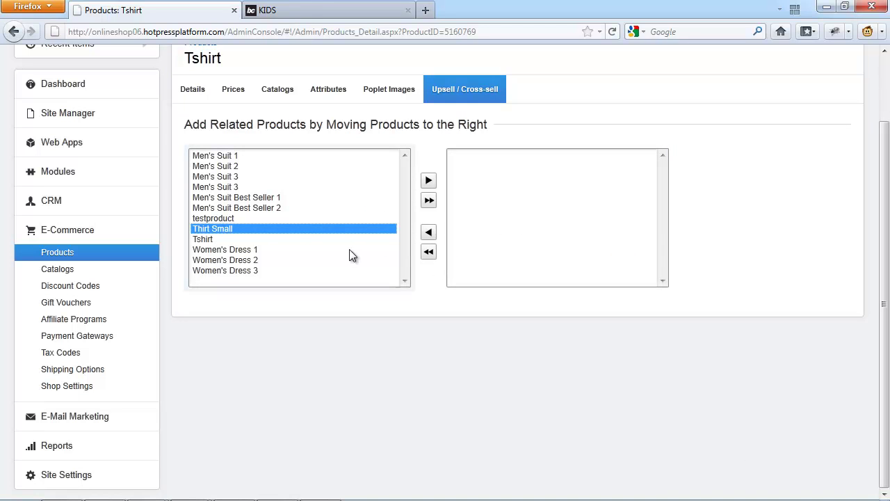
left_click(428, 183)
- Reload the storefront's Tshirt page and examine how the related product is displayed
left_click(299, 9)
left_click(612, 31)
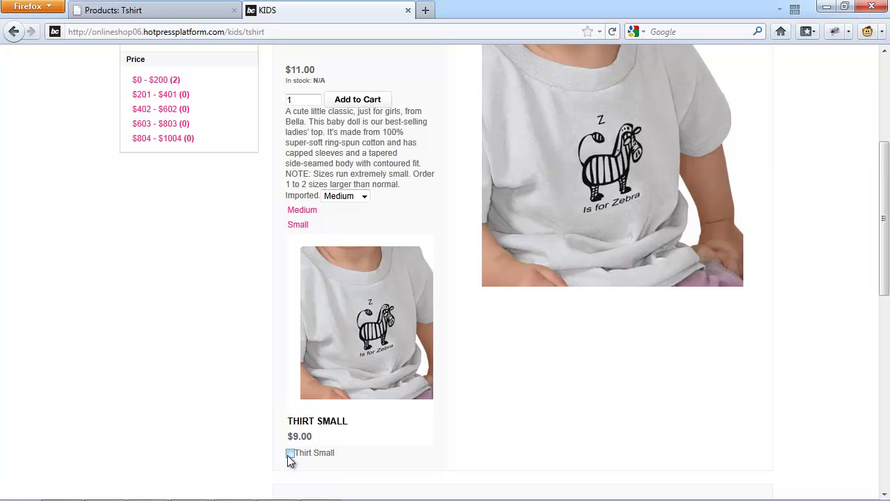
scroll(270, 449, "down", 2)
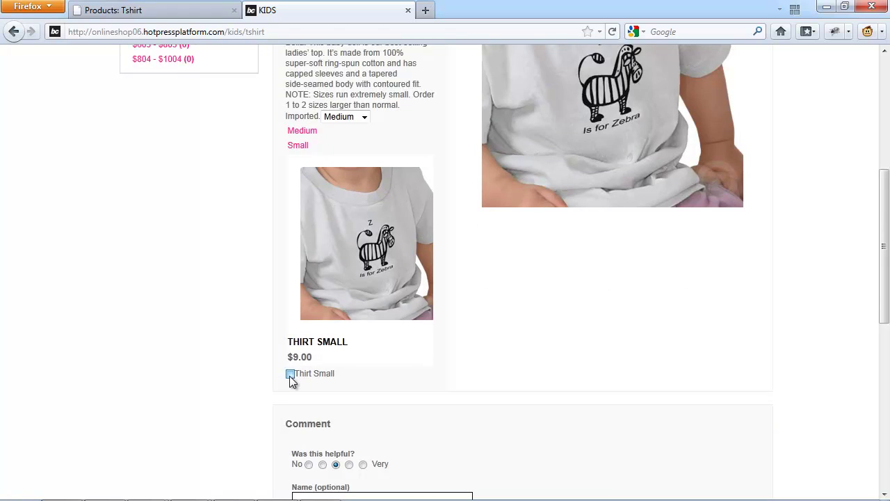
- Set /images/tshirt-large.jpg as Image 1 in the Tshirt product's poplet images
key("ctrl+Tab")
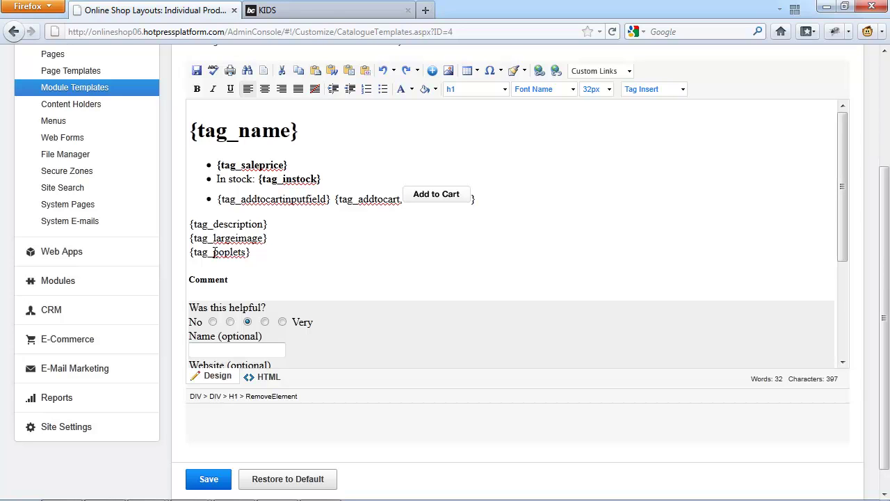
left_click(115, 341)
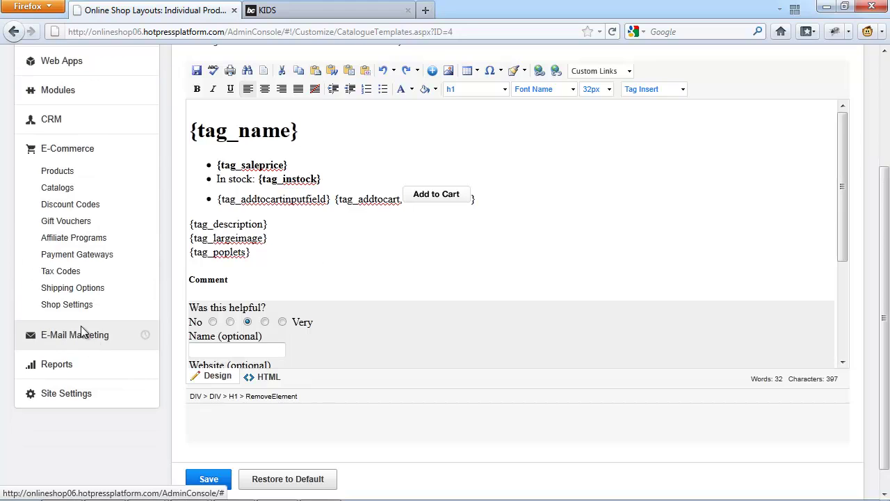
left_click(67, 172)
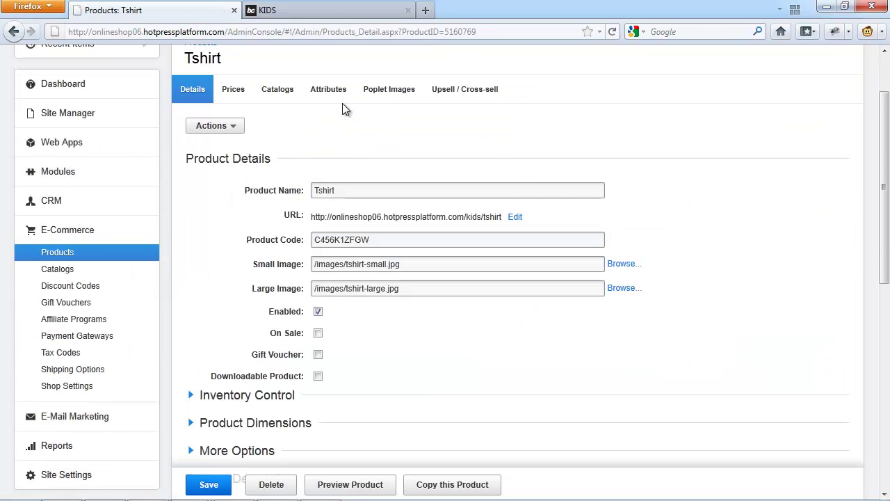
left_click(381, 94)
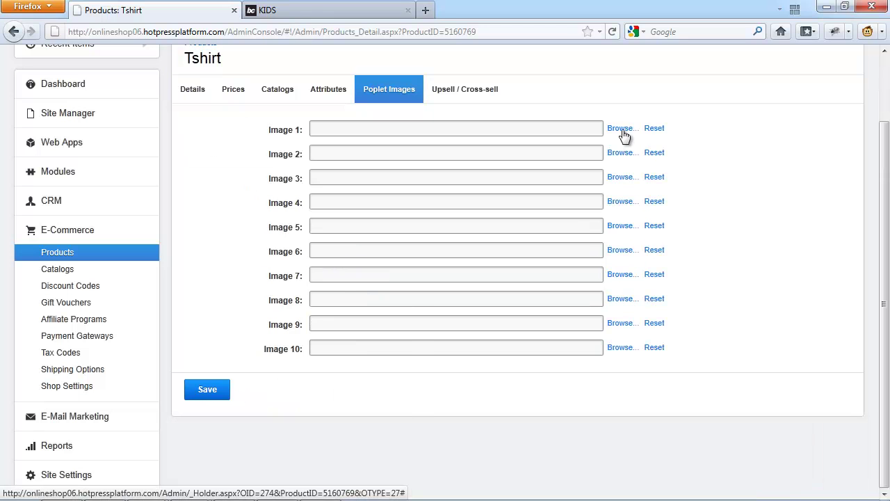
left_click(621, 130)
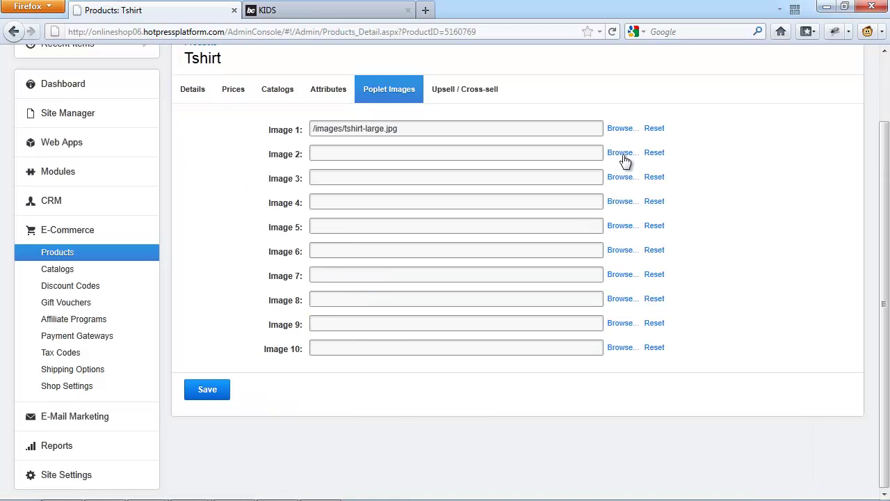
- Choose tshirt-large.jpg as the Tshirt product's poplet Image 2 and save the poplet images
left_click(633, 156)
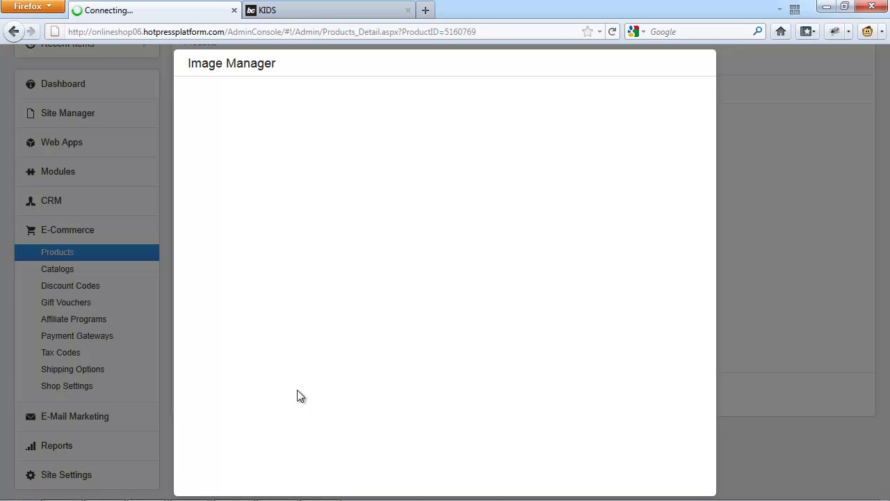
scroll(298, 424, "down", 5)
scroll(304, 431, "down", 5)
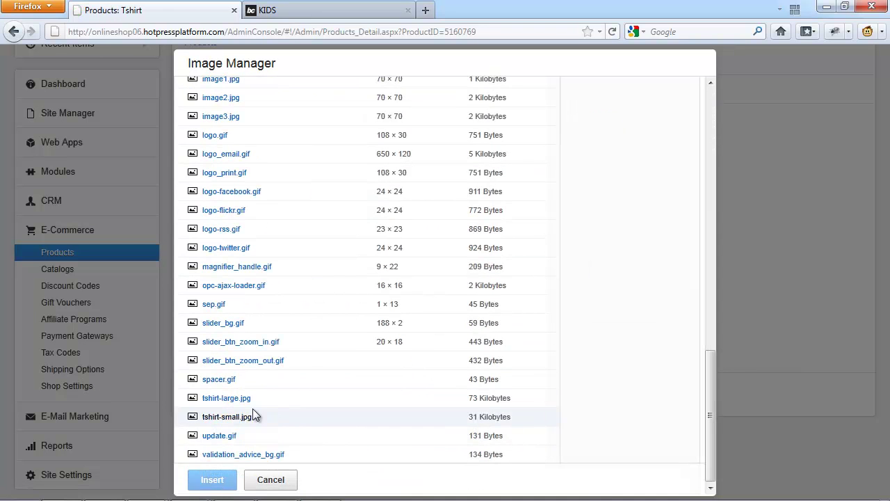
left_click(240, 399)
left_click(217, 393)
- Reload the storefront's Tshirt page and view the first poplet thumbnail below the large image
left_click(341, 9)
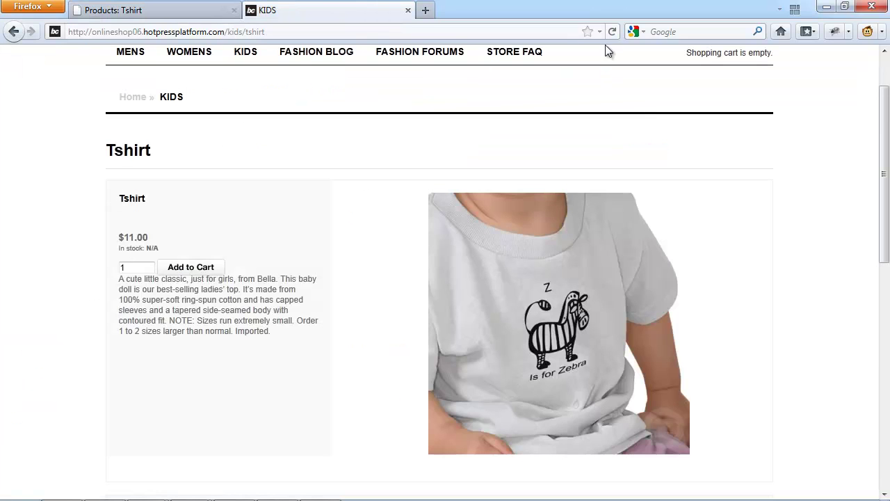
left_click(612, 32)
scroll(72, 412, "down", 2)
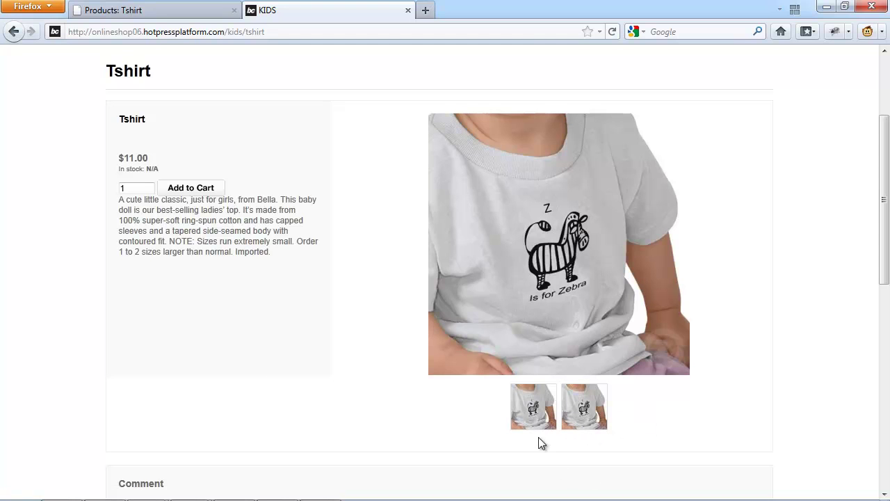
left_click(534, 413)
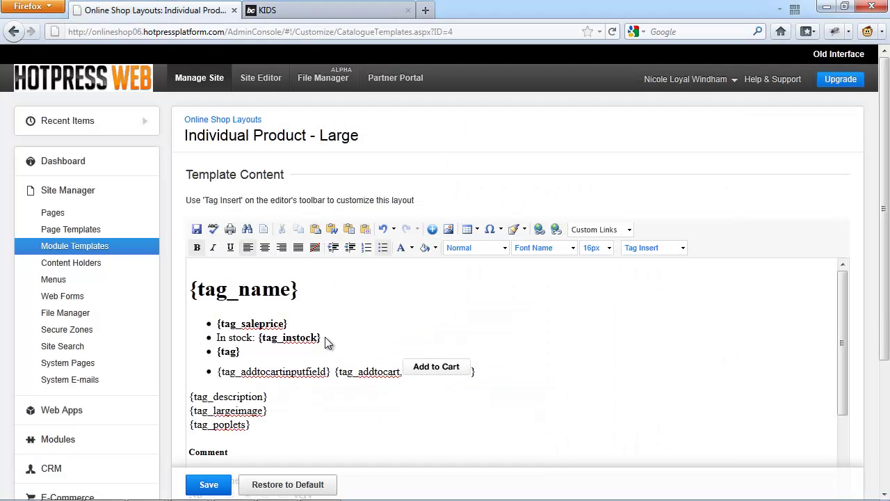
- Complete the unfinished tag below {tag_instock} in the Individual Product - Large layout as {tag_attributes}
key("BackSpace")
type("_attributes}")
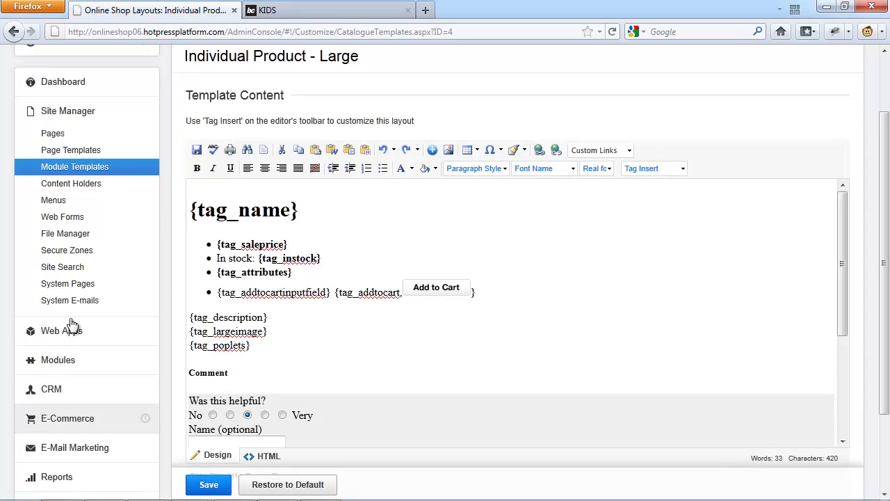
- Add a required attribute named Color, displayed as List (Checkbox List), to the Tshirt product and save it
left_click(68, 417)
left_click(60, 253)
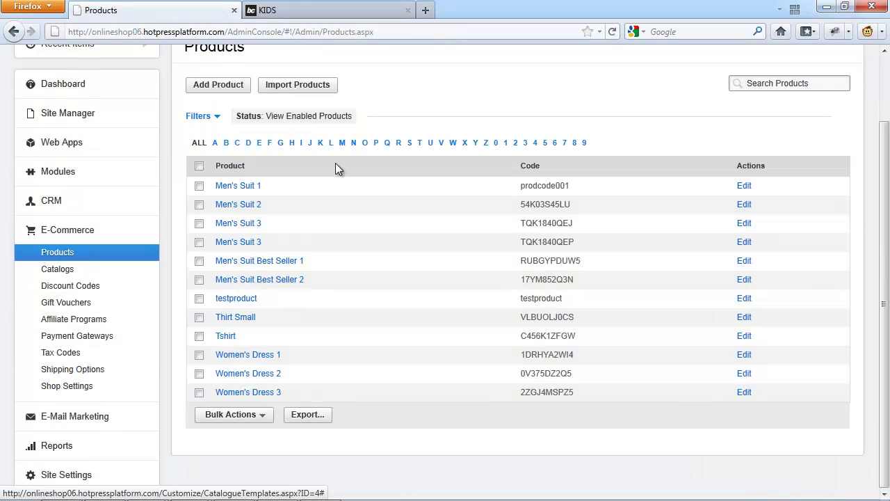
left_click(229, 335)
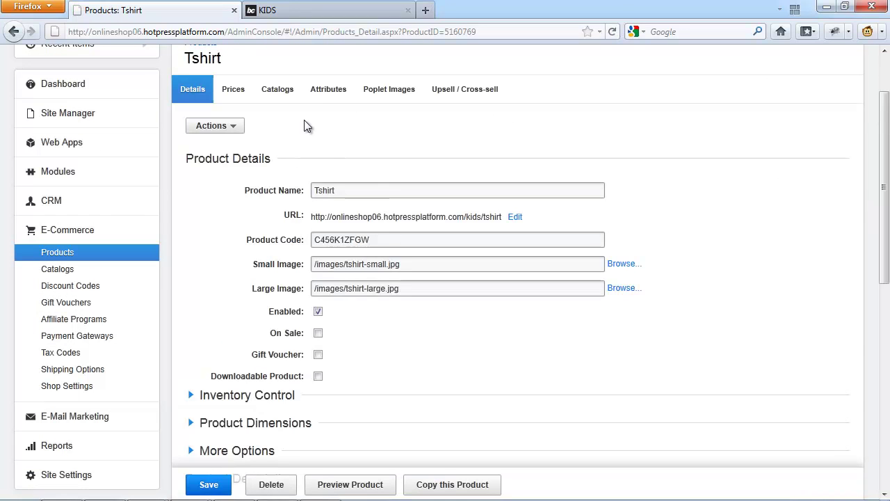
left_click(327, 92)
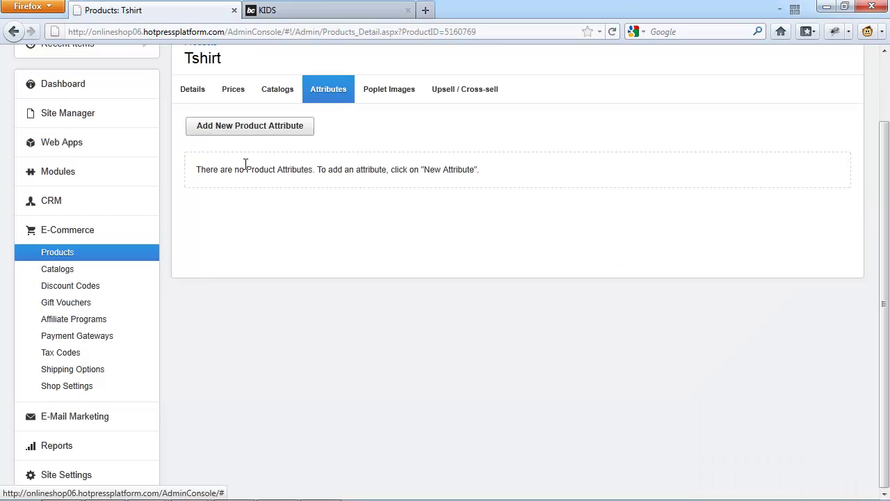
left_click(250, 129)
left_click(350, 152)
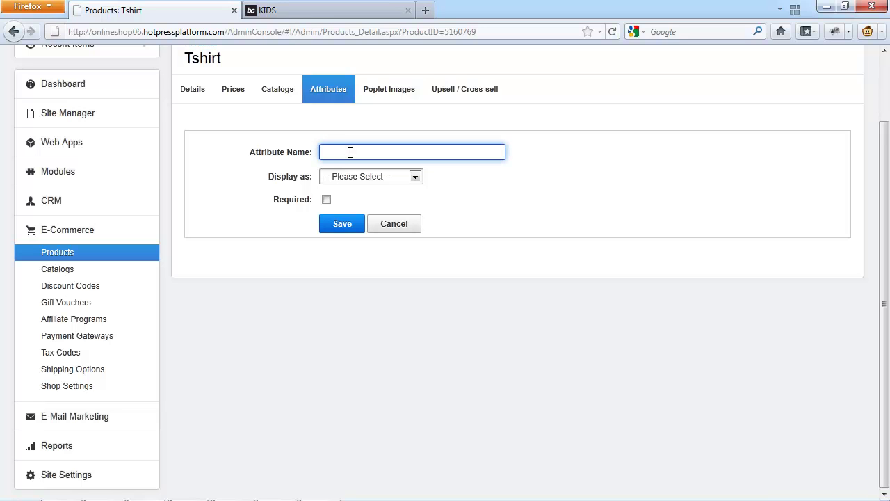
type("Color")
left_click(380, 178)
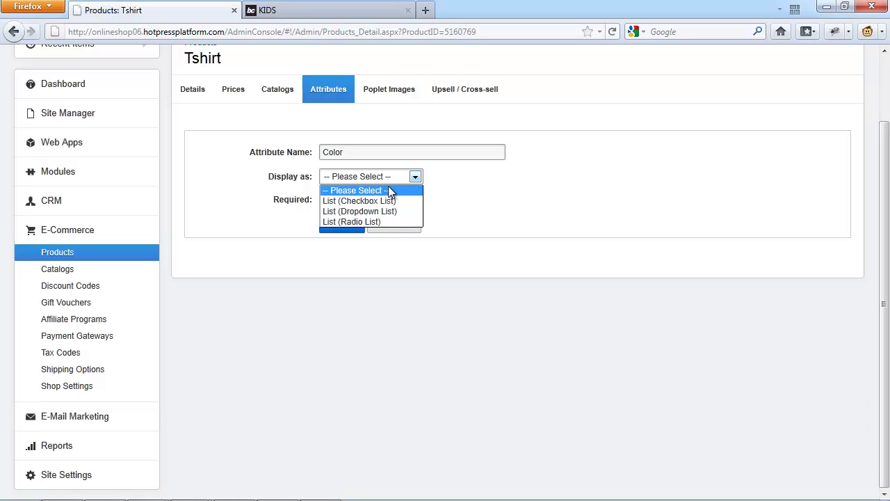
left_click(354, 200)
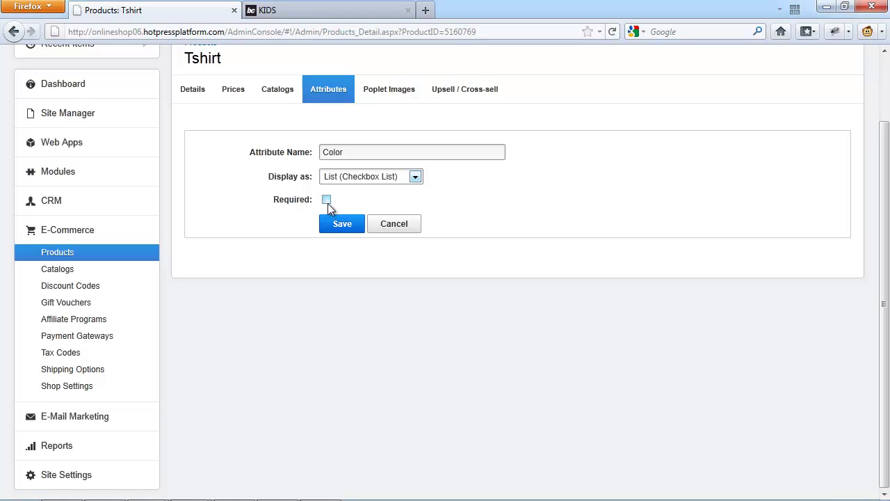
left_click(326, 200)
left_click(335, 224)
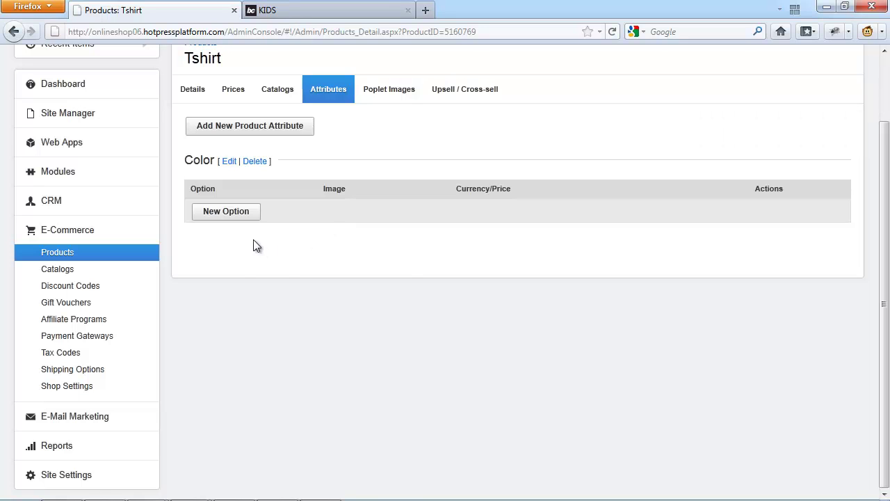
- Add a Black option priced US/10 to the Color attribute and save it
left_click(224, 212)
type("Black")
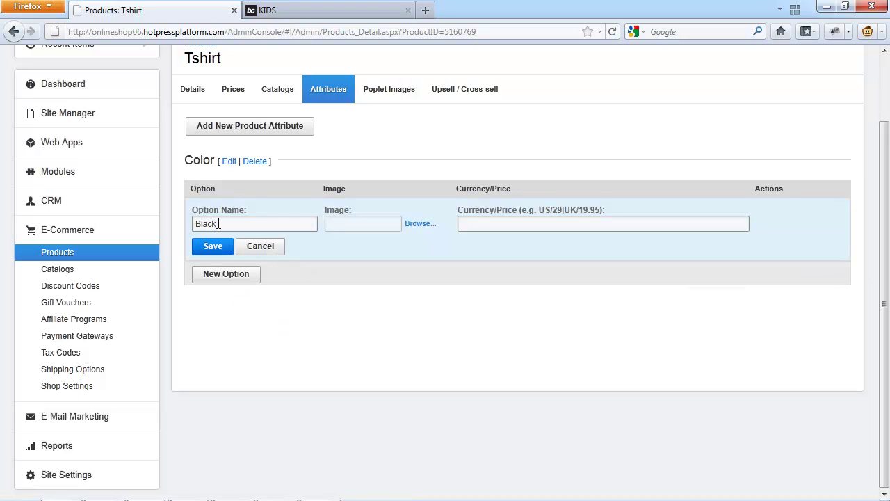
left_click(518, 228)
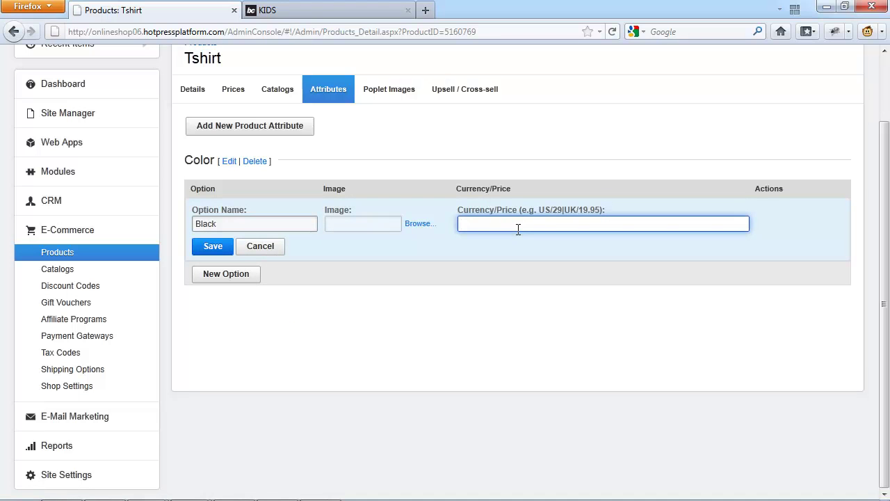
left_click_drag(540, 210, 561, 211)
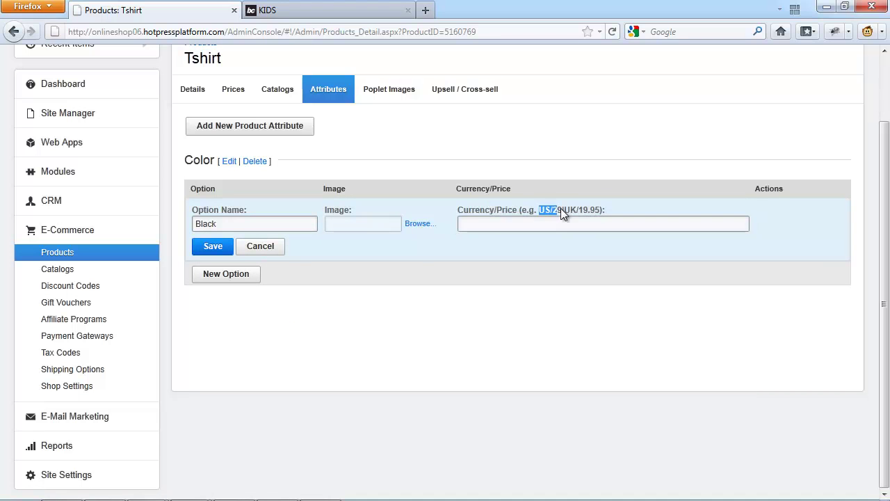
left_click(521, 228)
type("US/29")
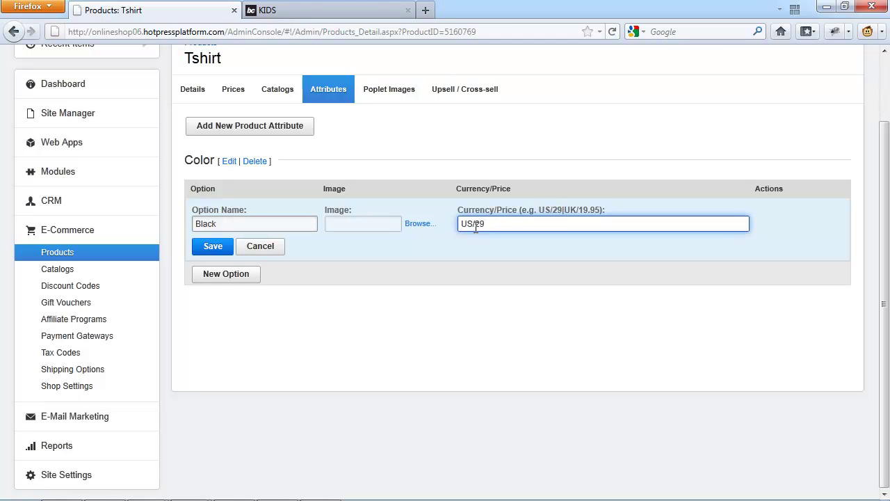
key("BackSpace")
key("BackSpace")
type("10")
left_click(202, 248)
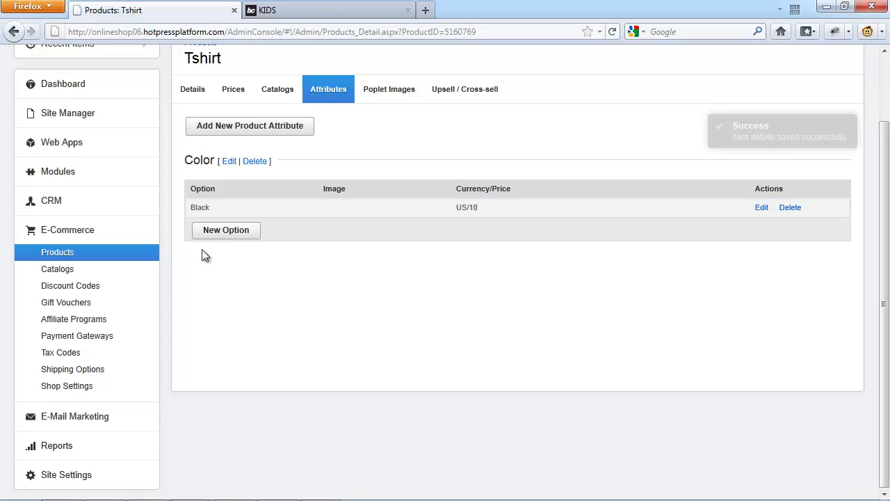
- Add a White option priced US/5 to the Color attribute and save it
left_click(224, 232)
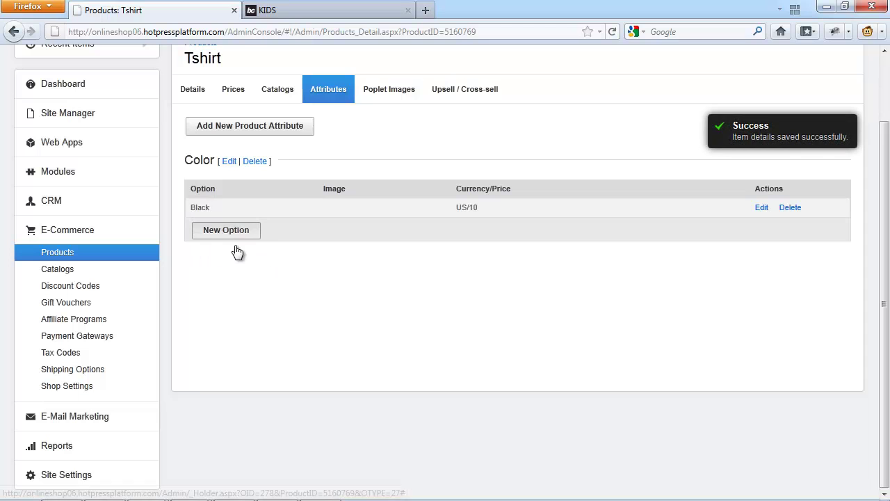
left_click(249, 242)
type("White")
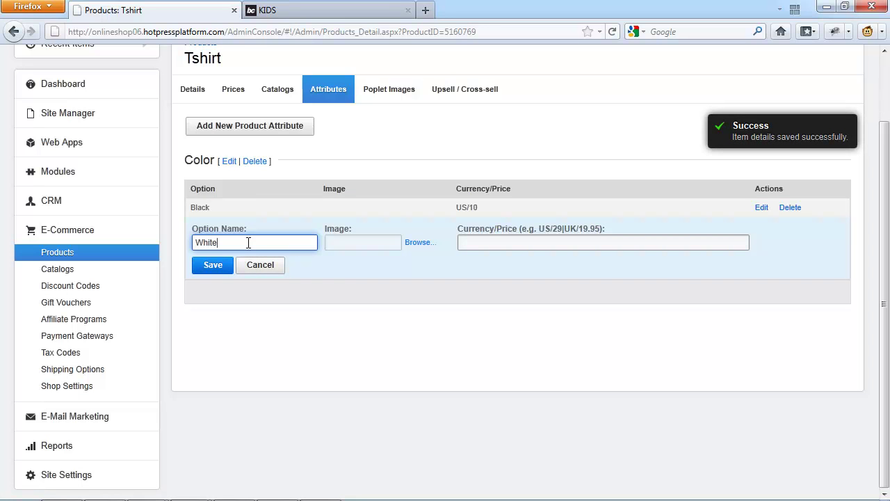
left_click(488, 244)
type("US/5")
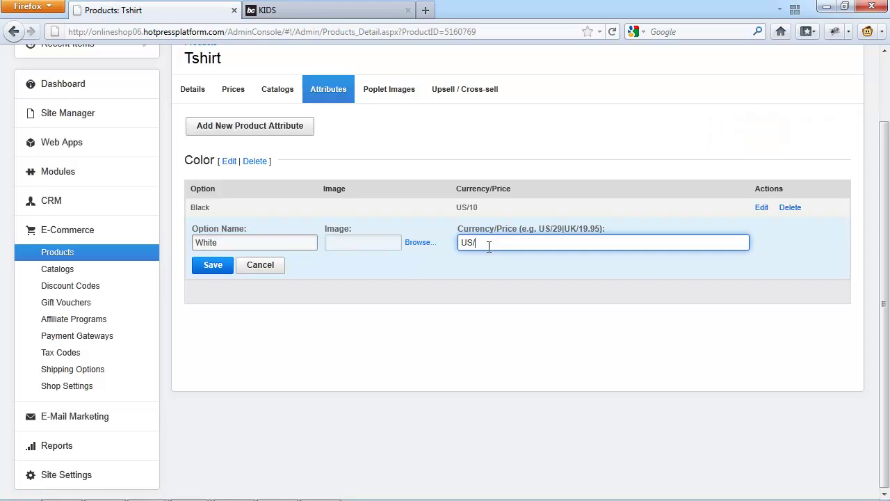
left_click(214, 266)
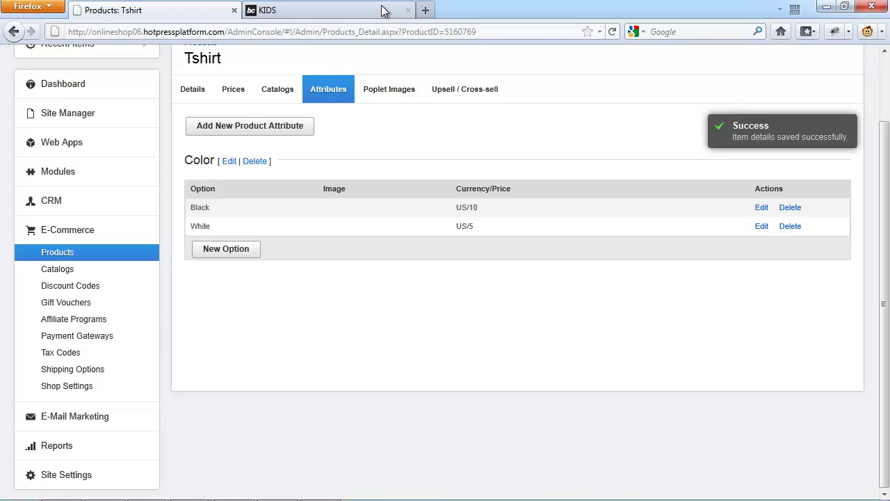
- Reload the storefront's Tshirt page and examine the Color checkboxes and the prices beside them
left_click(400, 10)
left_click(614, 33)
scroll(39, 350, "down", 2)
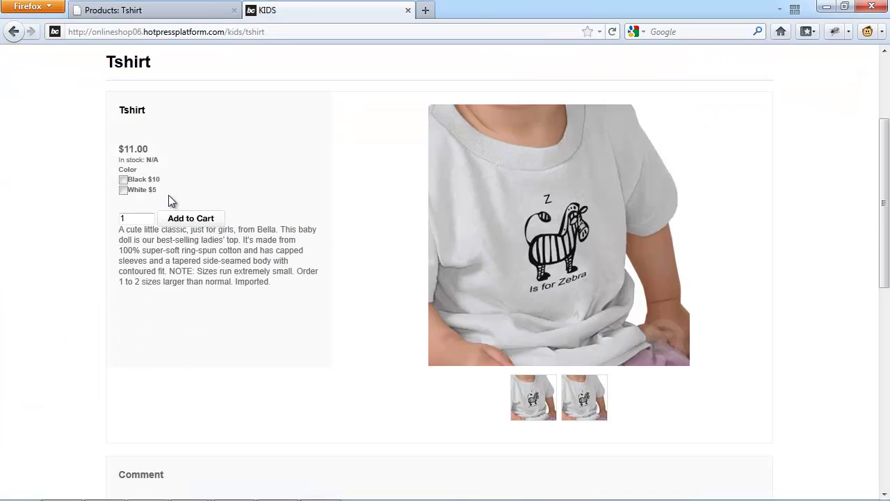
scroll(129, 244, "up", 1)
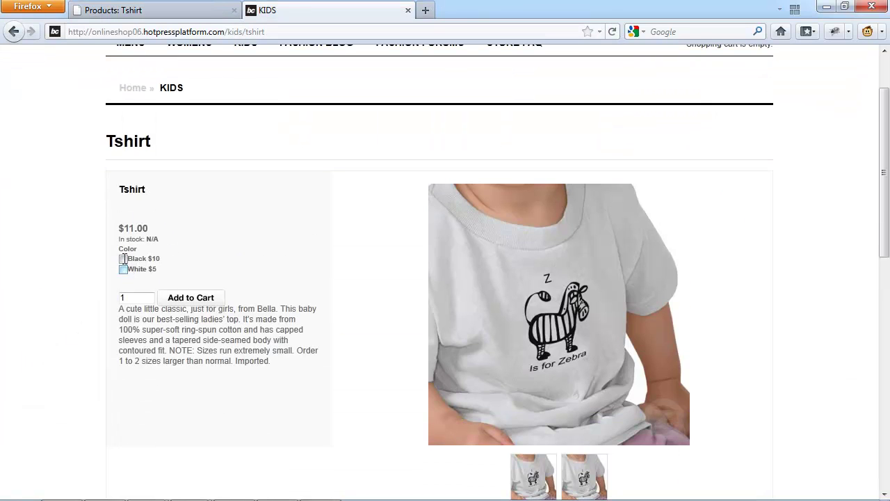
left_click_drag(151, 259, 161, 259)
left_click(179, 262)
- Clear the price of both the Black and White options of the Tshirt's Color attribute in the admin console, saving each
key("ctrl+Page_Up")
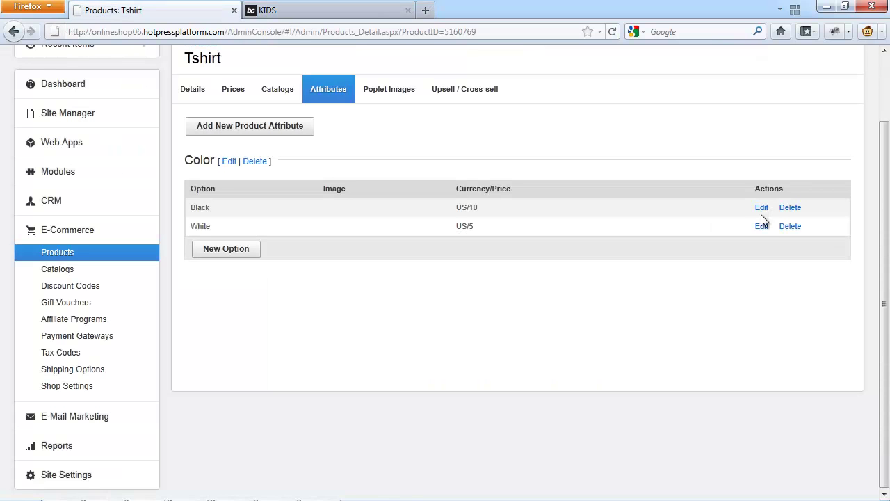
left_click(761, 207)
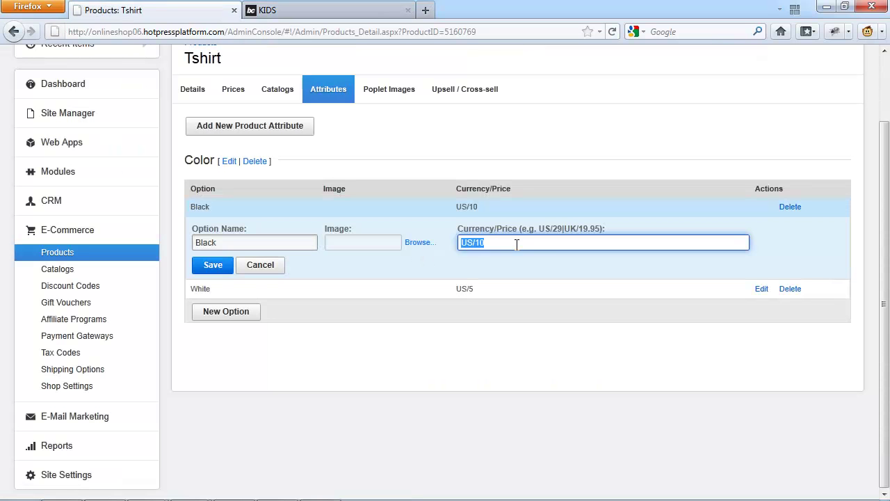
key("BackSpace")
key("Return")
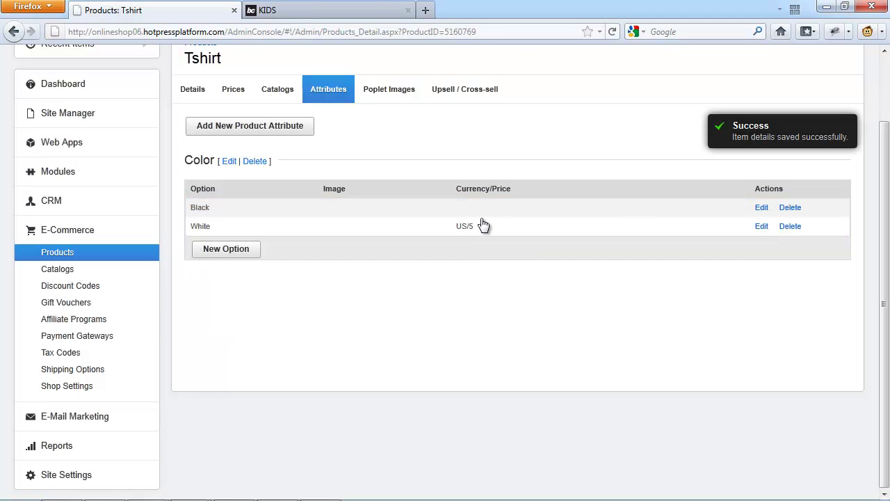
left_click(479, 222)
left_click(487, 259)
key("BackSpace")
left_click(210, 285)
- Reload the Tshirt page on the storefront to check how the Color options are listed without prices
left_click(311, 6)
left_click(371, 34)
key("Return")
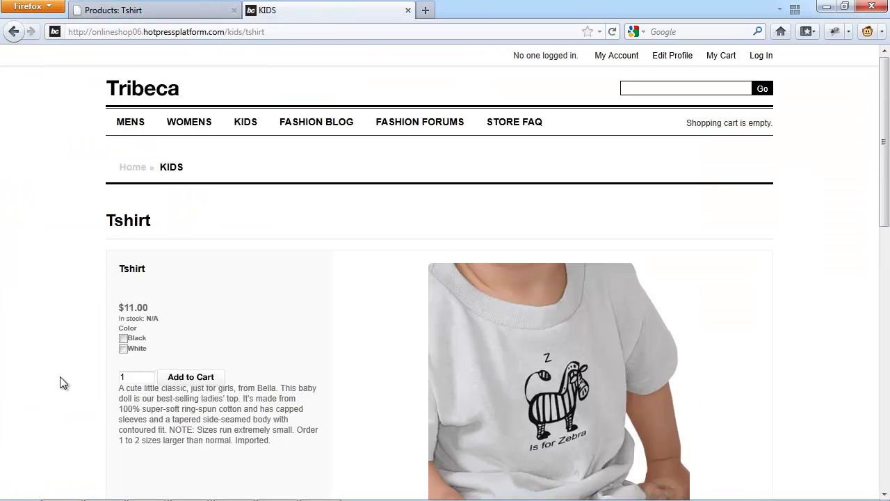